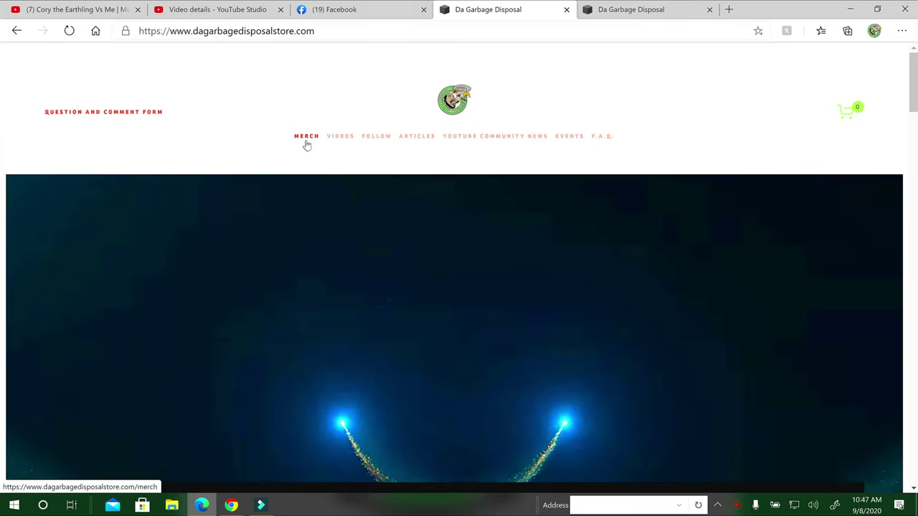
{"action": "mouse_move", "coordinate": [343, 139]}
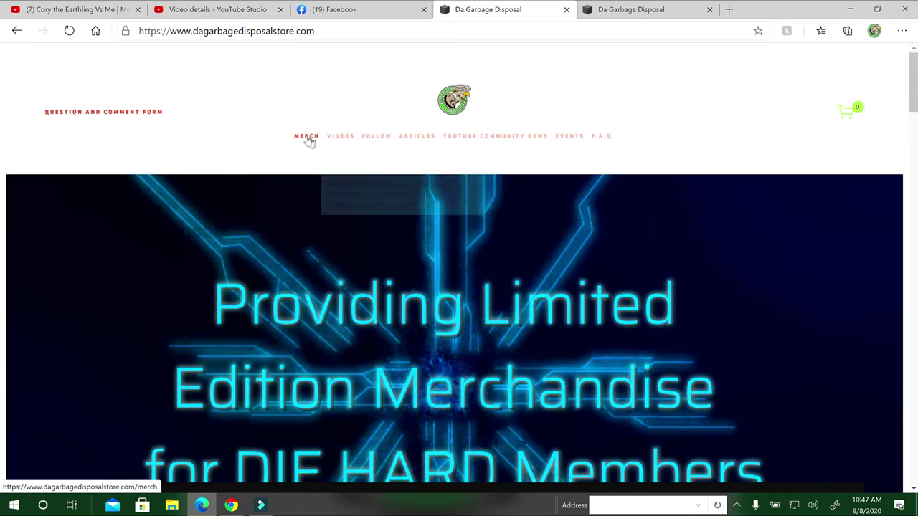
Browse the MERCH listing and open the black T Shirts Da Garbage Disposal Unisex ($20.00)
{"action": "left_click", "coordinate": [309, 141]}
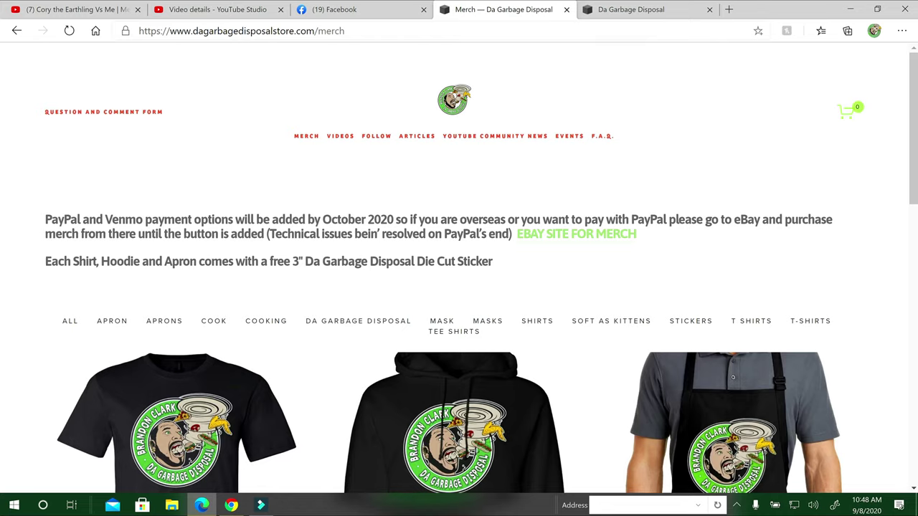
{"action": "scroll", "coordinate": [201, 290], "scroll_direction": "down", "scroll_amount": 3}
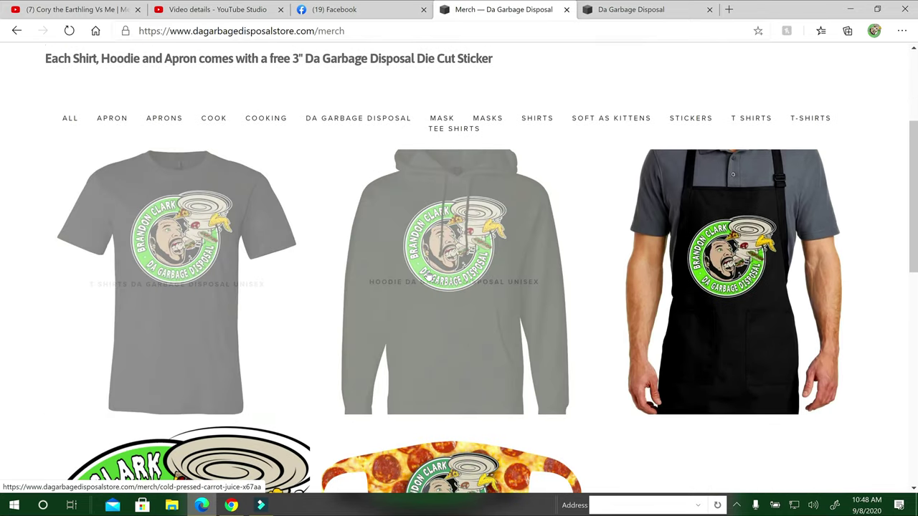
{"action": "scroll", "coordinate": [251, 297], "scroll_direction": "down", "scroll_amount": 3}
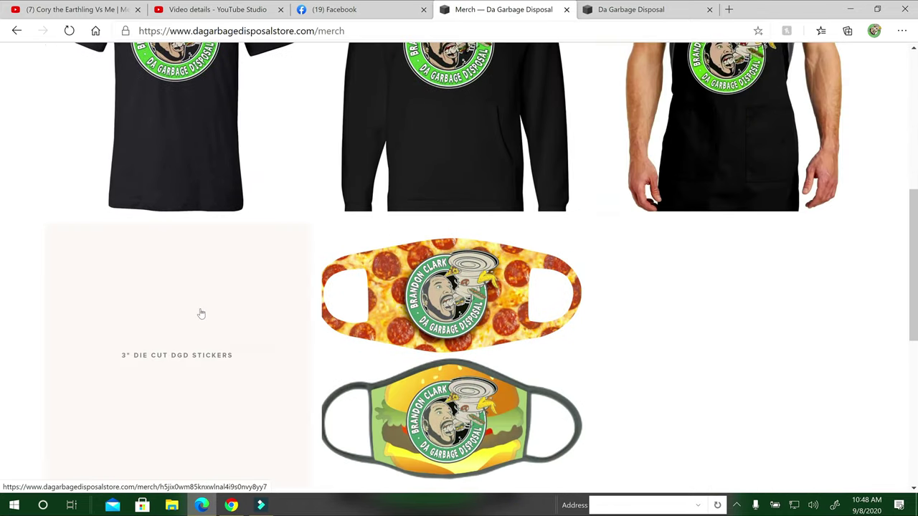
{"action": "scroll", "coordinate": [301, 260], "scroll_direction": "up", "scroll_amount": 3}
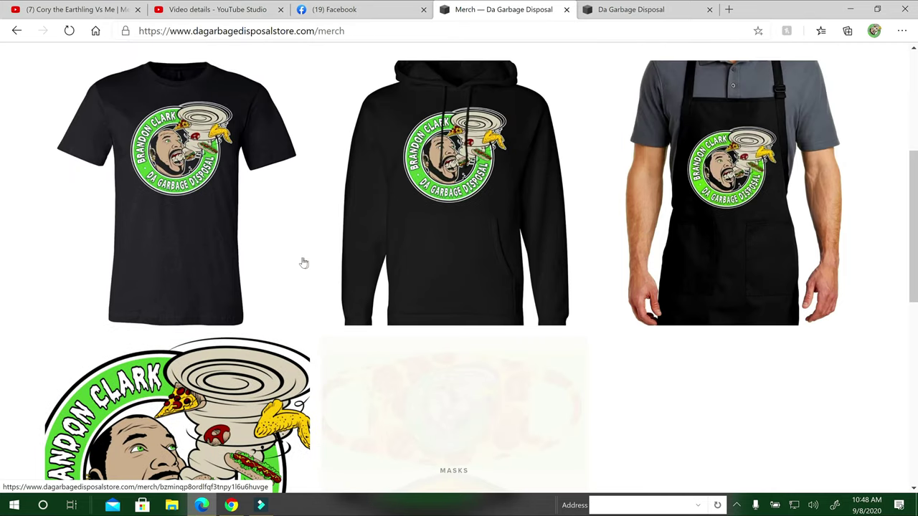
{"action": "left_click", "coordinate": [215, 266]}
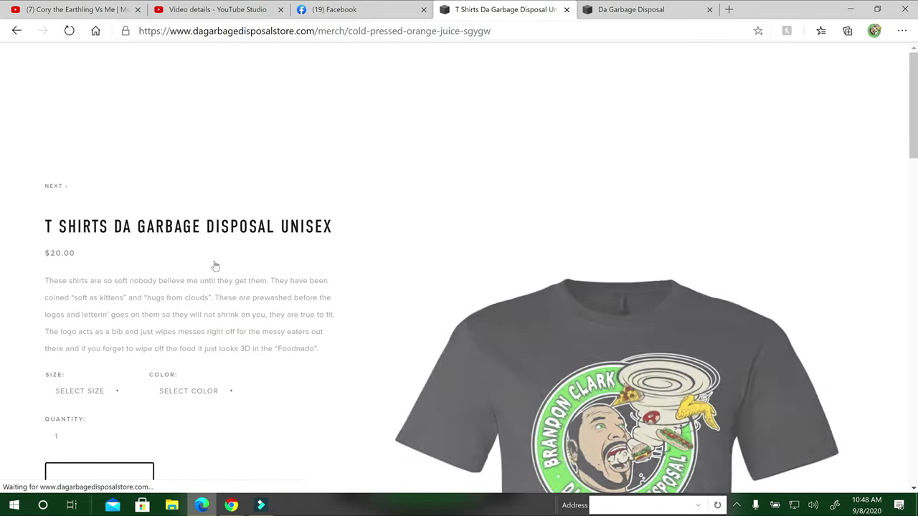
Add the T-shirt to the cart in size Medium and colour Black
{"action": "scroll", "coordinate": [226, 266], "scroll_direction": "down", "scroll_amount": 3}
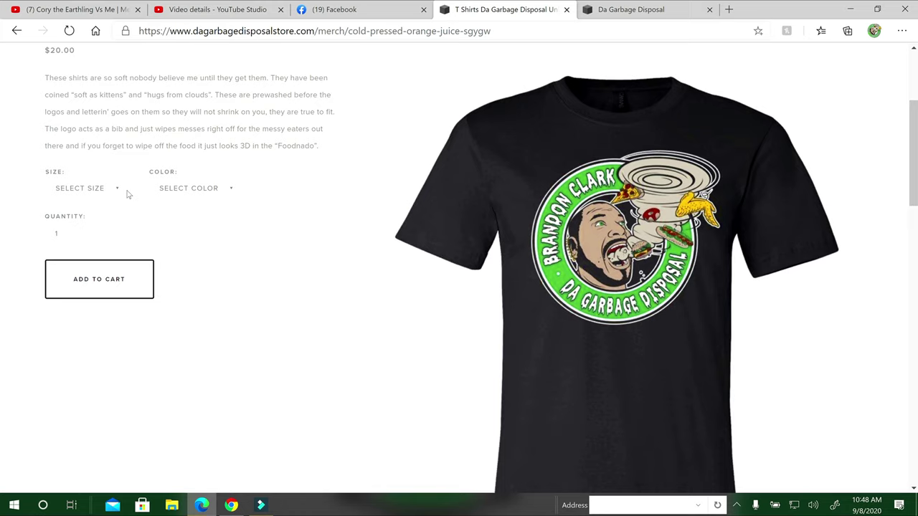
{"action": "left_click", "coordinate": [117, 188]}
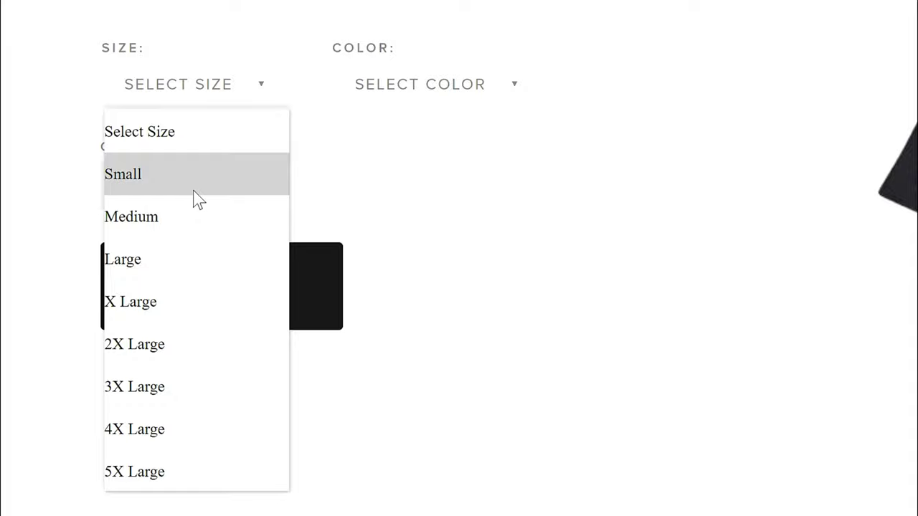
{"action": "left_click", "coordinate": [182, 218]}
{"action": "left_click", "coordinate": [477, 94]}
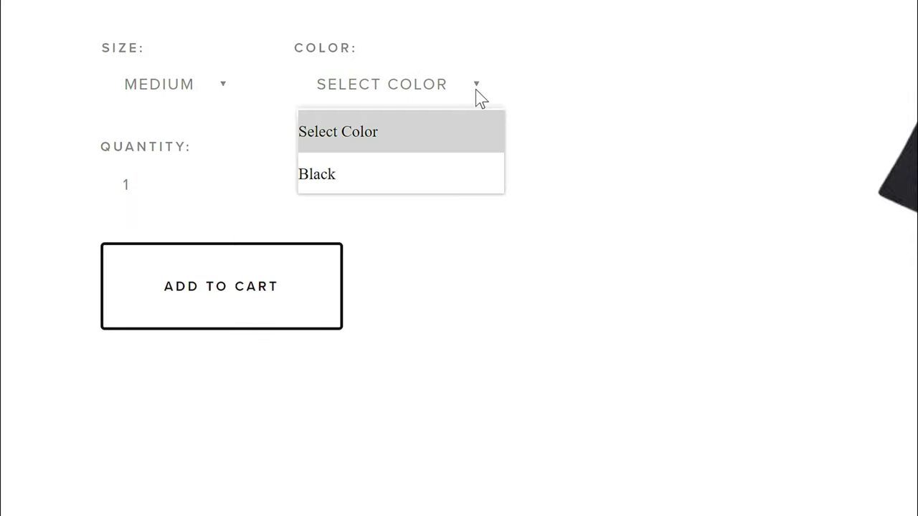
{"action": "left_click", "coordinate": [423, 188]}
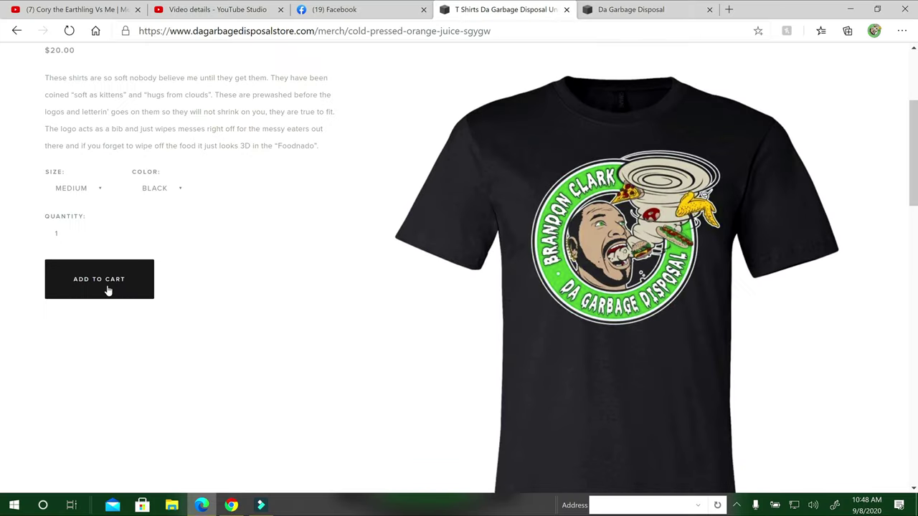
{"action": "left_click", "coordinate": [239, 310]}
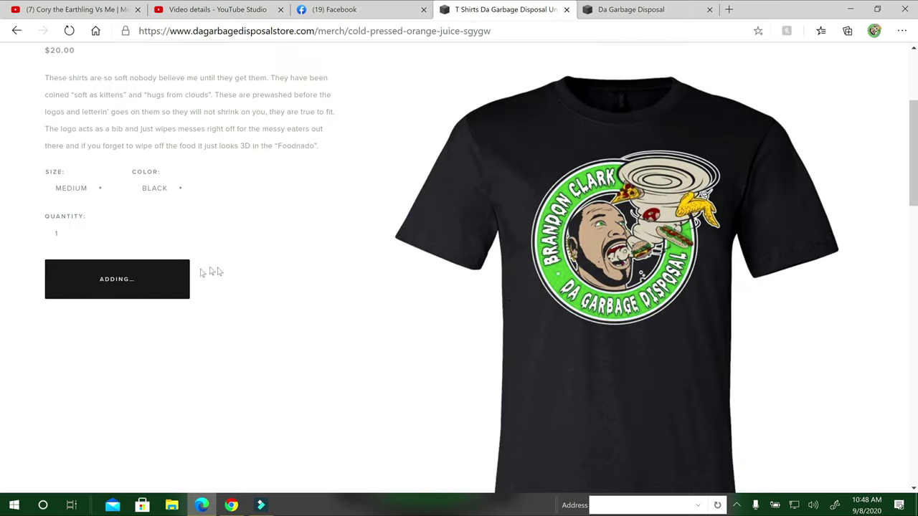
View the shopping cart and remove the T-shirt, leaving it empty
{"action": "scroll", "coordinate": [314, 293], "scroll_direction": "up", "scroll_amount": 3}
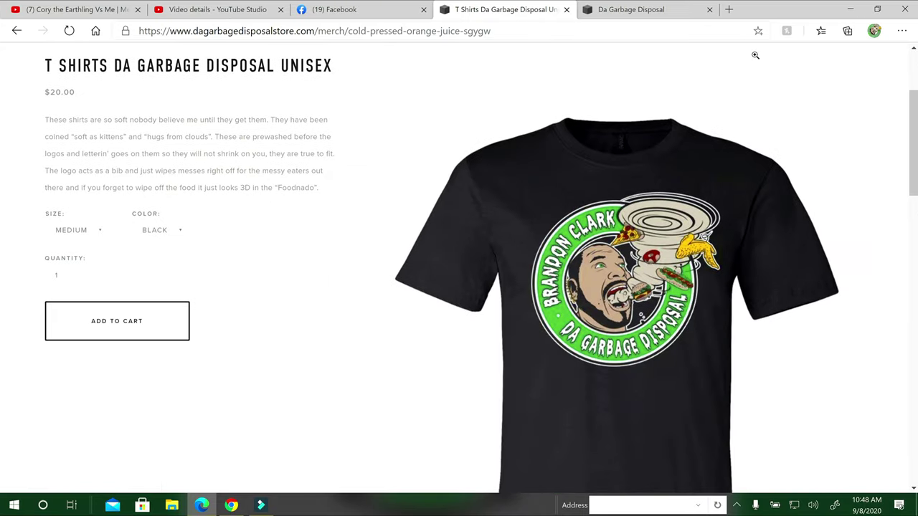
{"action": "scroll", "coordinate": [437, 112], "scroll_direction": "up", "scroll_amount": 3}
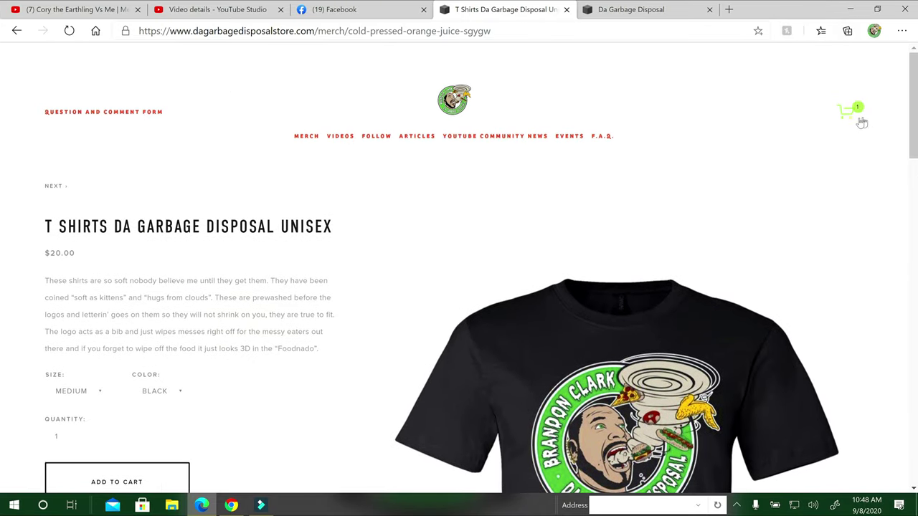
{"action": "left_click", "coordinate": [849, 116]}
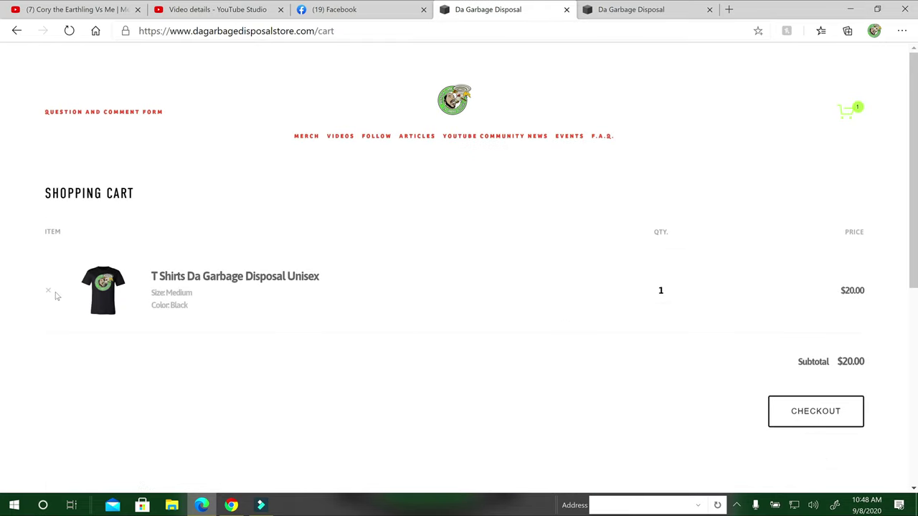
{"action": "left_click", "coordinate": [48, 292]}
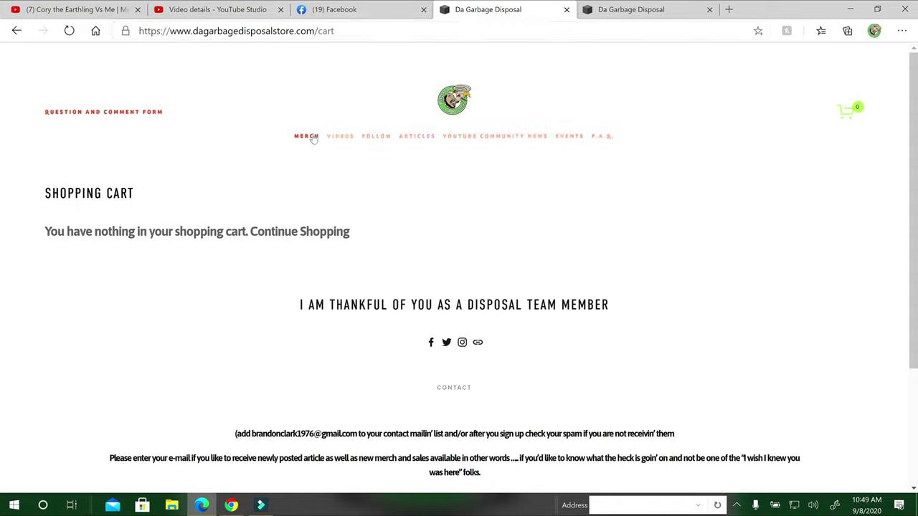
Open First 5 Recorded Challenges from the VIDEOS menu and scroll to its video
{"action": "left_click", "coordinate": [340, 138]}
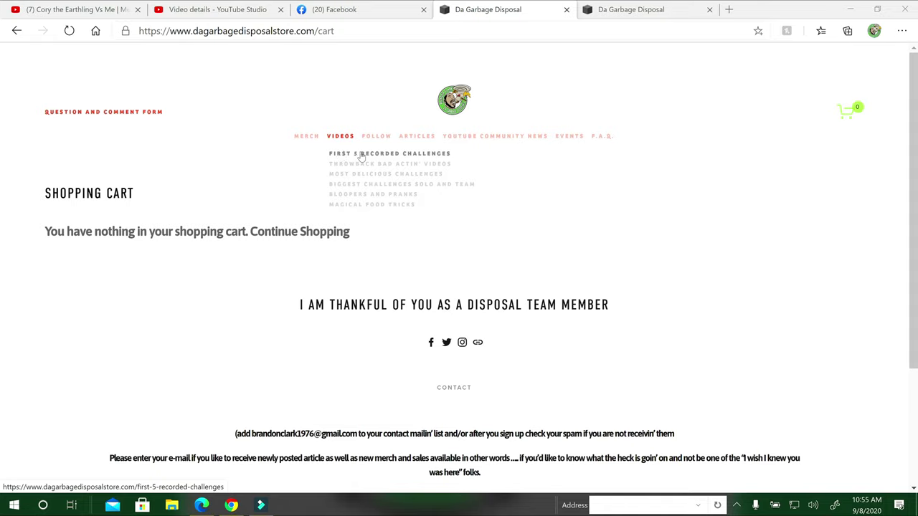
{"action": "left_click", "coordinate": [360, 154]}
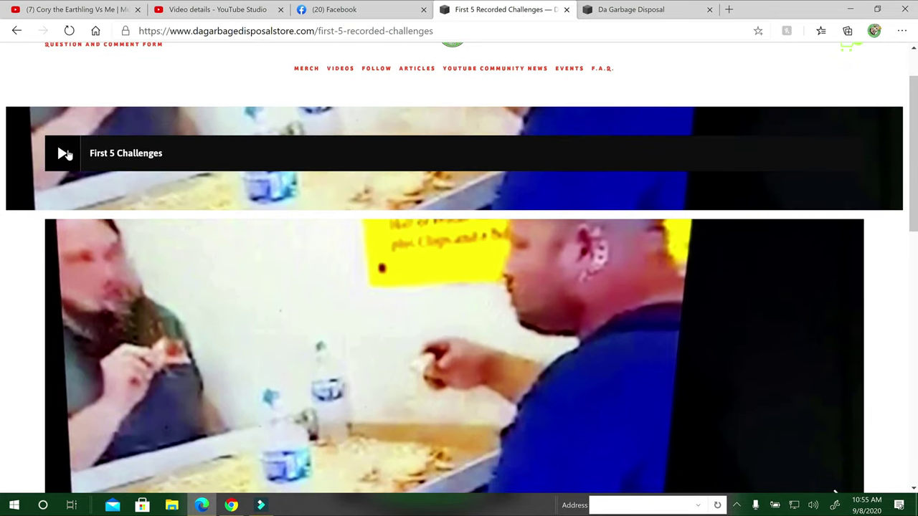
{"action": "scroll", "coordinate": [713, 241], "scroll_direction": "down", "scroll_amount": 3}
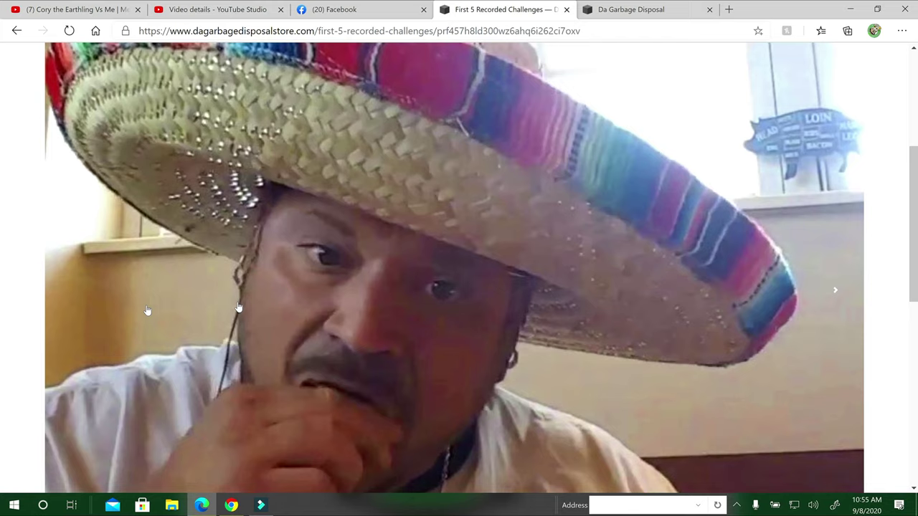
Scroll back up the First 5 Recorded Challenges page
{"action": "scroll", "coordinate": [72, 290], "scroll_direction": "up", "scroll_amount": 5}
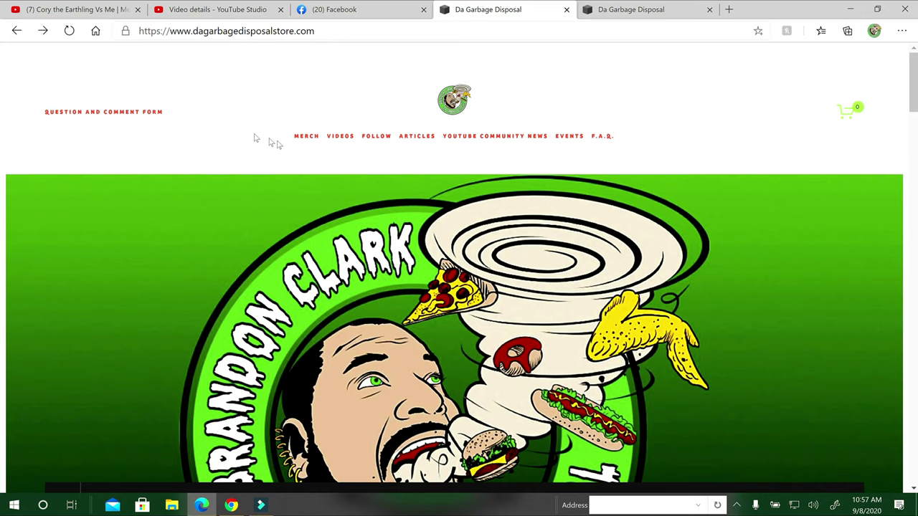
Open the rest of the 'How I started my professional eatin' career' article and read through it
{"action": "scroll", "coordinate": [365, 193], "scroll_direction": "down", "scroll_amount": 15}
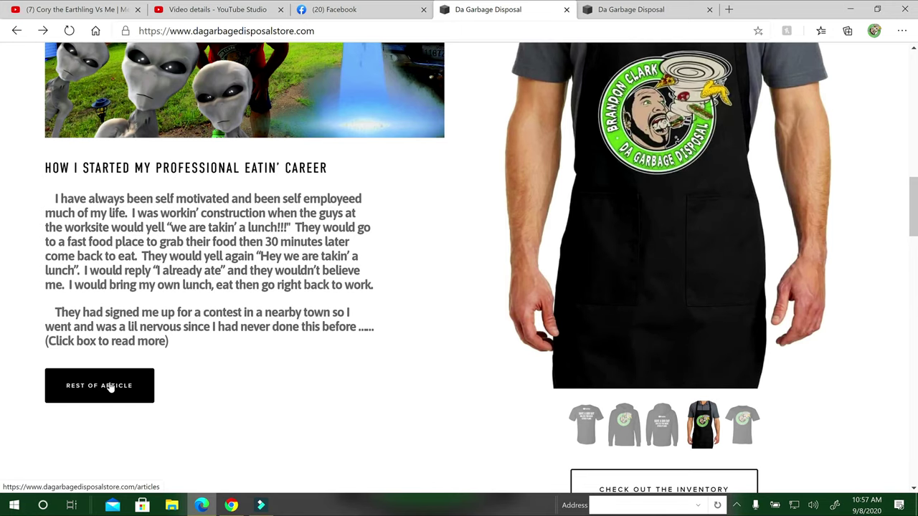
{"action": "left_click", "coordinate": [110, 385]}
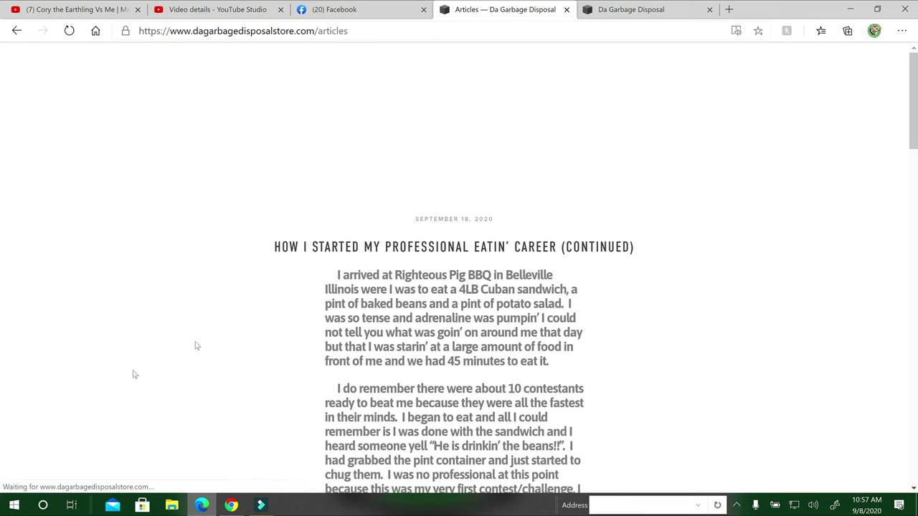
{"action": "scroll", "coordinate": [194, 346], "scroll_direction": "down", "scroll_amount": 5}
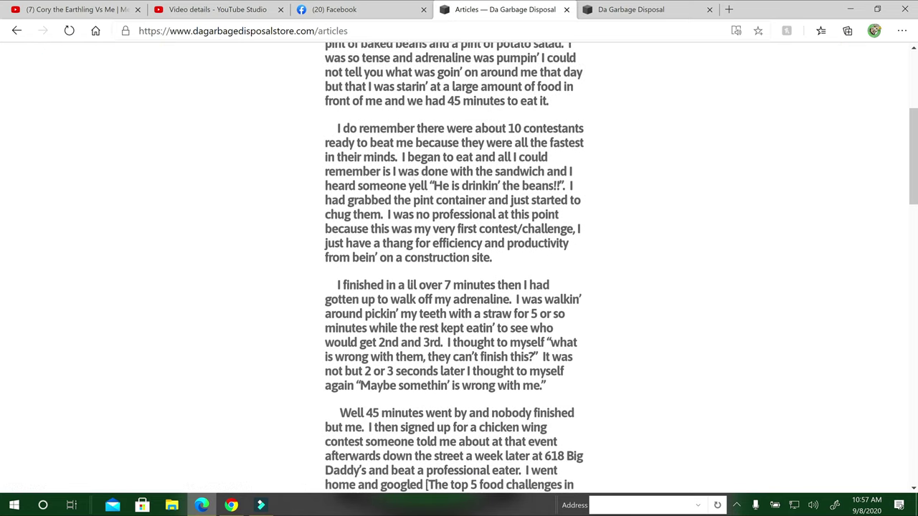
{"action": "scroll", "coordinate": [459, 267], "scroll_direction": "down", "scroll_amount": 10}
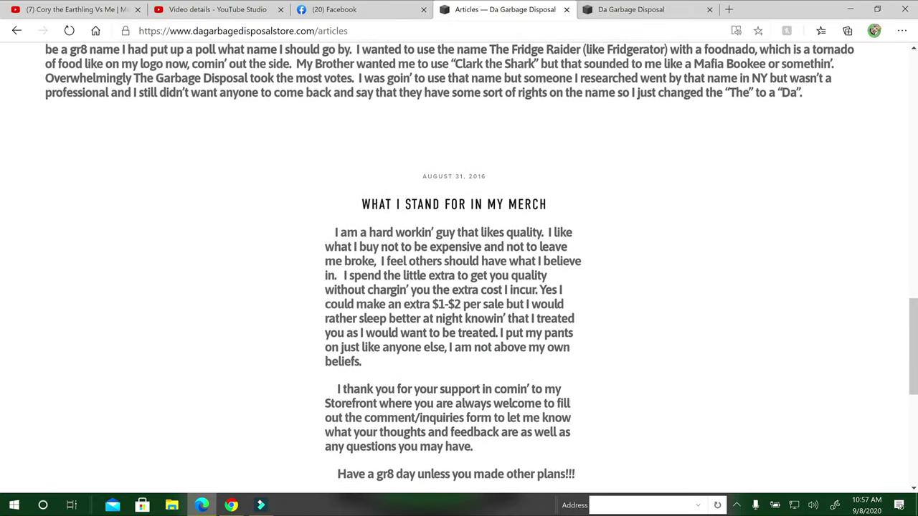
{"action": "scroll", "coordinate": [416, 285], "scroll_direction": "down", "scroll_amount": 3}
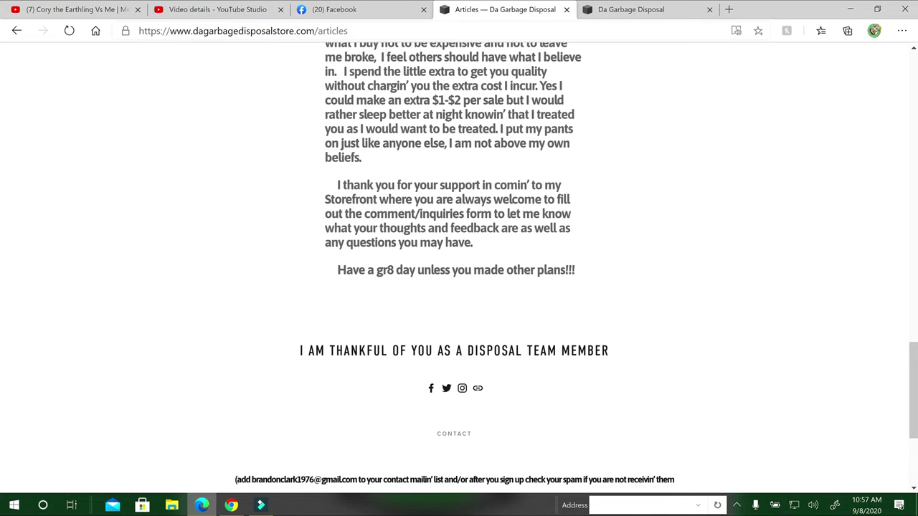
{"action": "scroll", "coordinate": [416, 285], "scroll_direction": "up", "scroll_amount": 2}
{"action": "scroll", "coordinate": [391, 246], "scroll_direction": "up", "scroll_amount": 20}
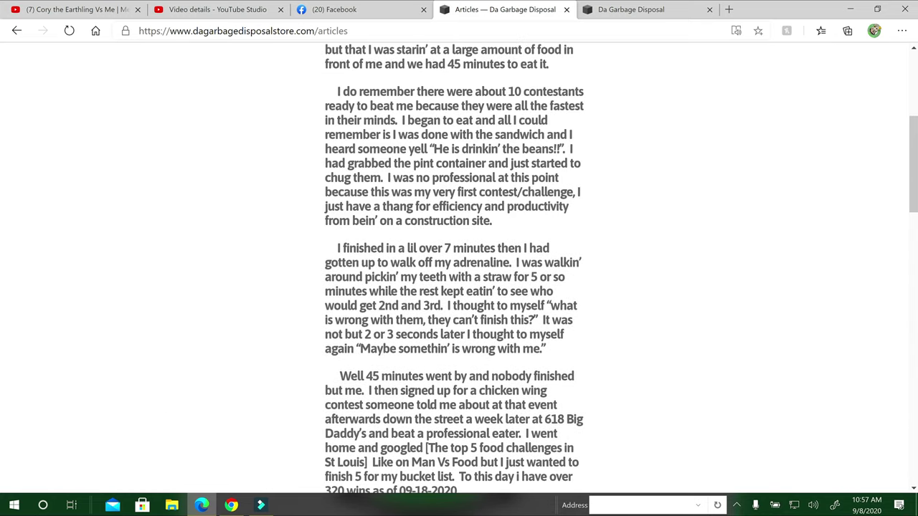
Return to the store homepage and scroll through its videos, merchandise and events sections and back up
{"action": "left_click", "coordinate": [17, 30]}
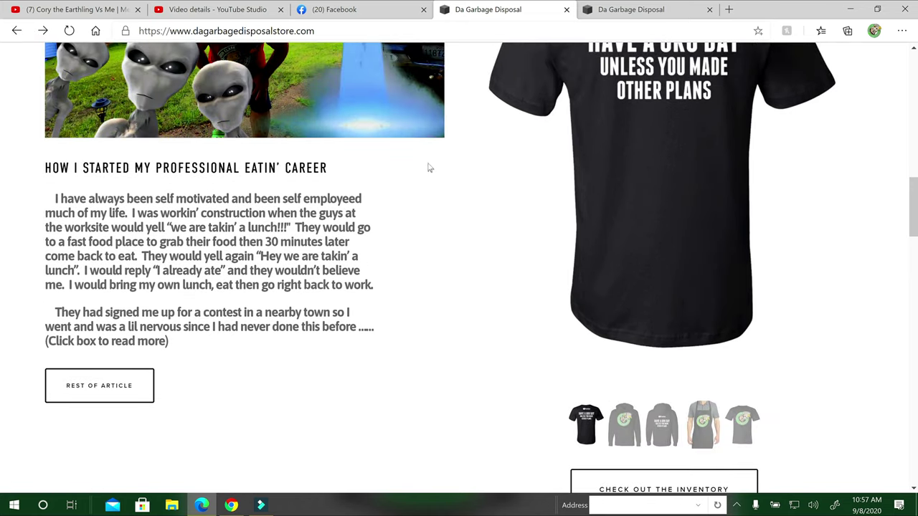
{"action": "scroll", "coordinate": [430, 150], "scroll_direction": "down", "scroll_amount": 5}
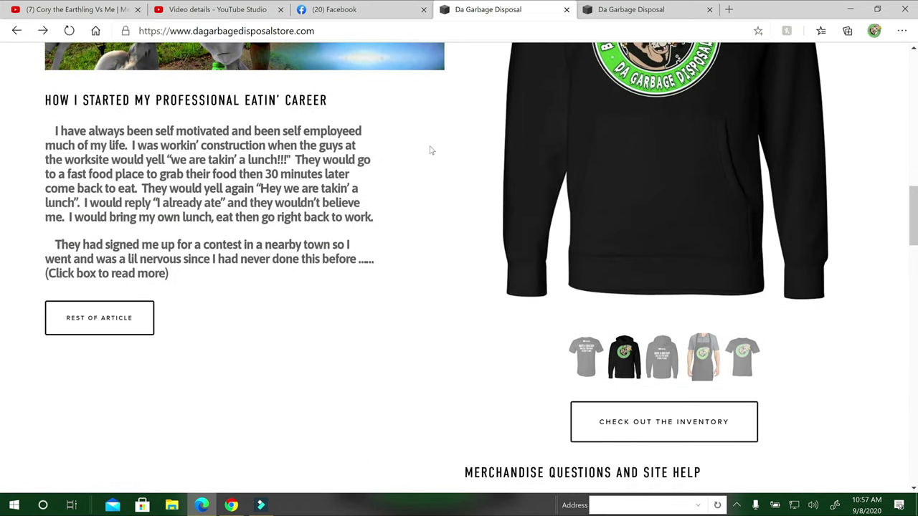
{"action": "scroll", "coordinate": [513, 206], "scroll_direction": "down", "scroll_amount": 10}
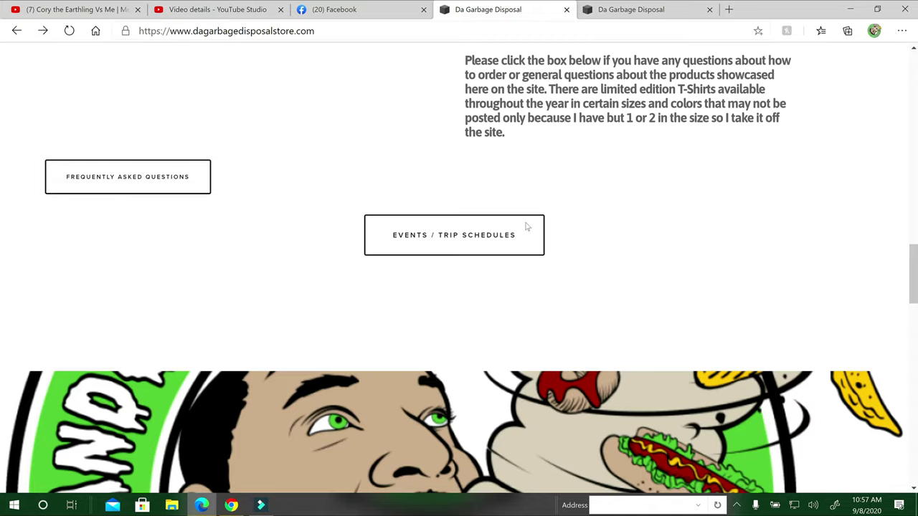
{"action": "scroll", "coordinate": [514, 206], "scroll_direction": "down", "scroll_amount": 10}
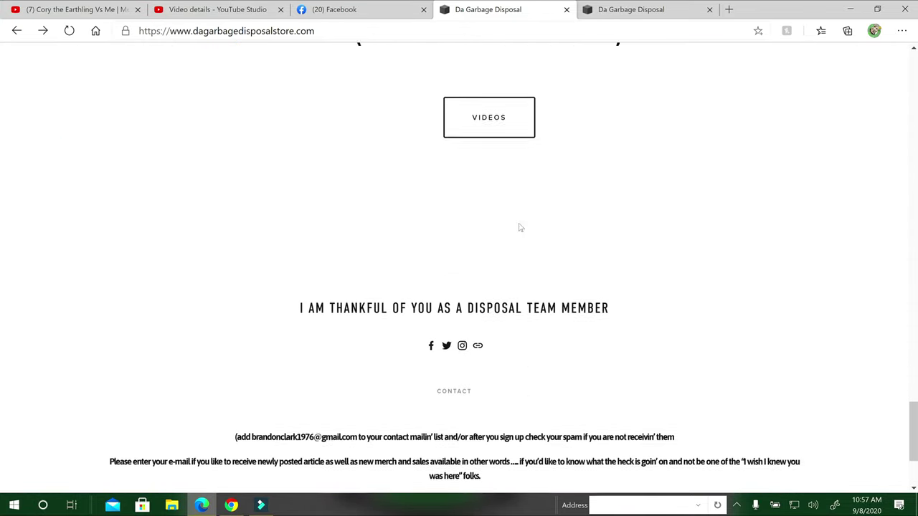
{"action": "scroll", "coordinate": [521, 226], "scroll_direction": "up", "scroll_amount": 2}
{"action": "scroll", "coordinate": [522, 265], "scroll_direction": "down", "scroll_amount": 2}
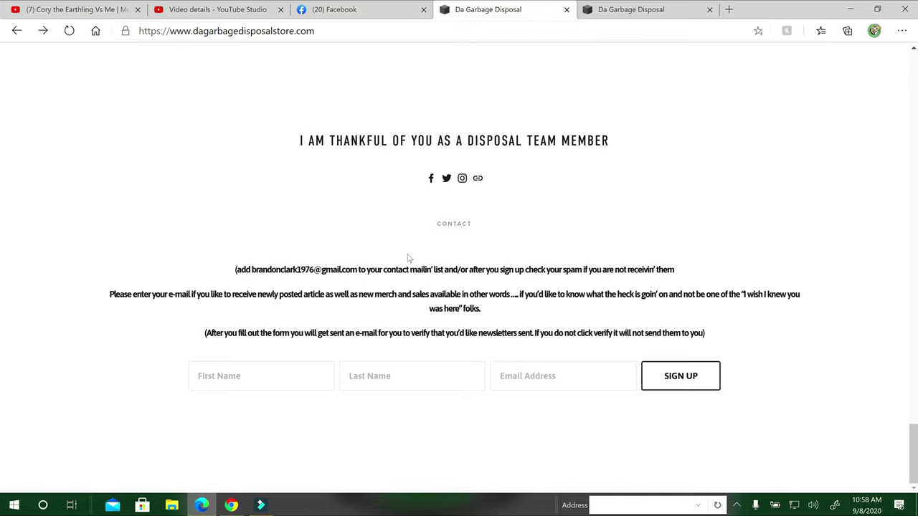
{"action": "scroll", "coordinate": [405, 257], "scroll_direction": "up", "scroll_amount": 10}
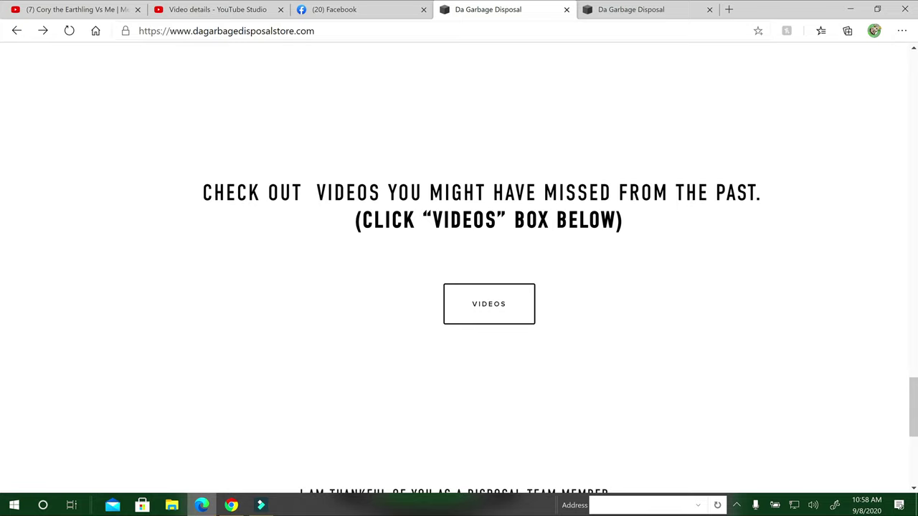
{"action": "scroll", "coordinate": [398, 249], "scroll_direction": "up", "scroll_amount": 10}
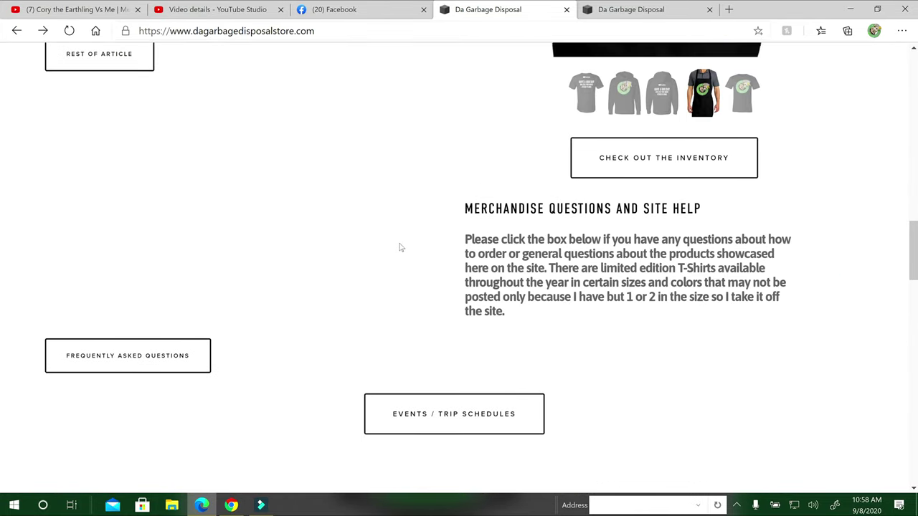
{"action": "scroll", "coordinate": [423, 308], "scroll_direction": "down", "scroll_amount": 4}
{"action": "scroll", "coordinate": [423, 323], "scroll_direction": "down", "scroll_amount": 2}
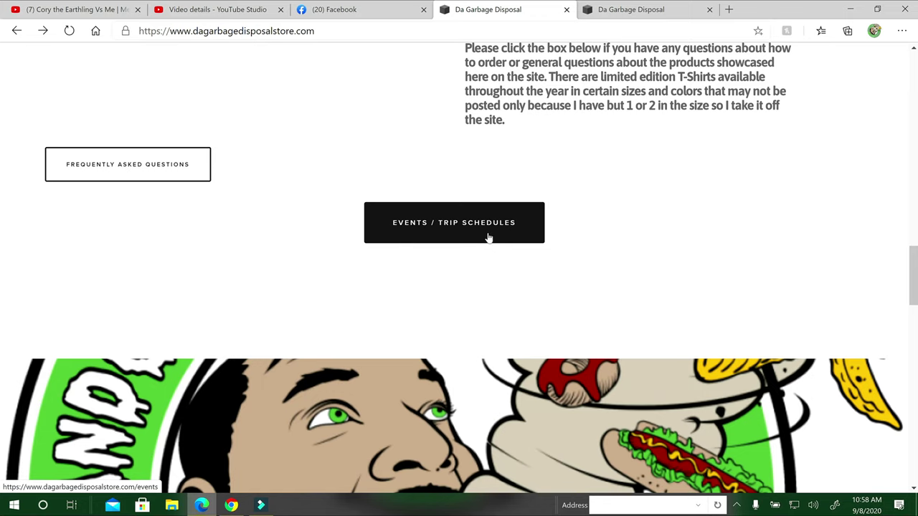
{"action": "scroll", "coordinate": [408, 205], "scroll_direction": "up", "scroll_amount": 5}
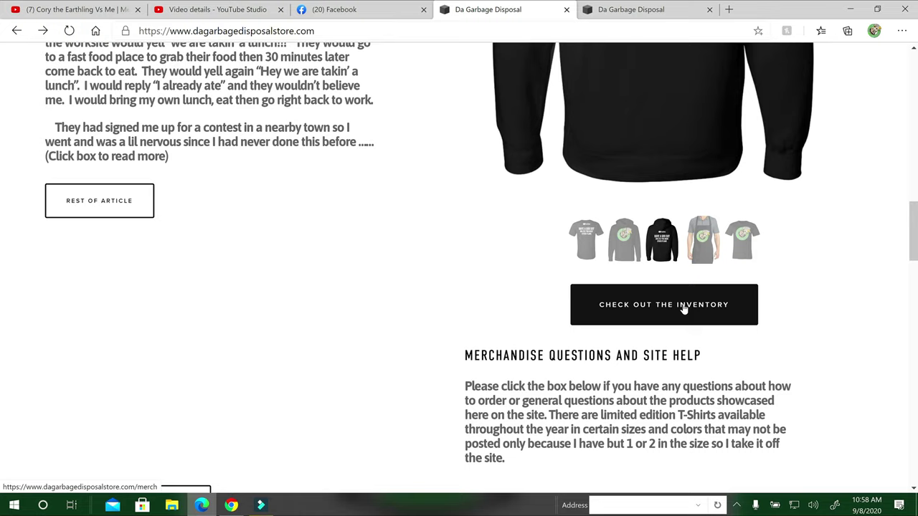
{"action": "scroll", "coordinate": [502, 213], "scroll_direction": "up", "scroll_amount": 15}
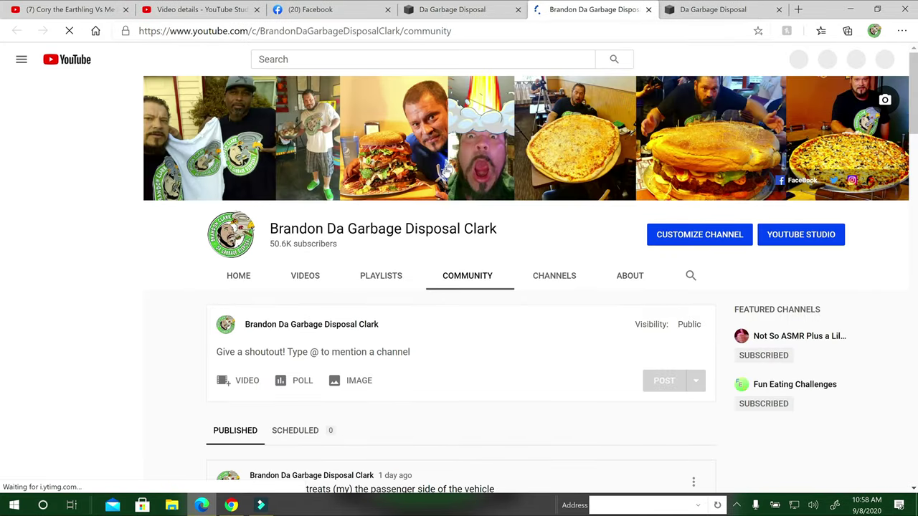
Scroll through the YouTube Community posts, then close the YouTube tab
{"action": "scroll", "coordinate": [380, 347], "scroll_direction": "down", "scroll_amount": 10}
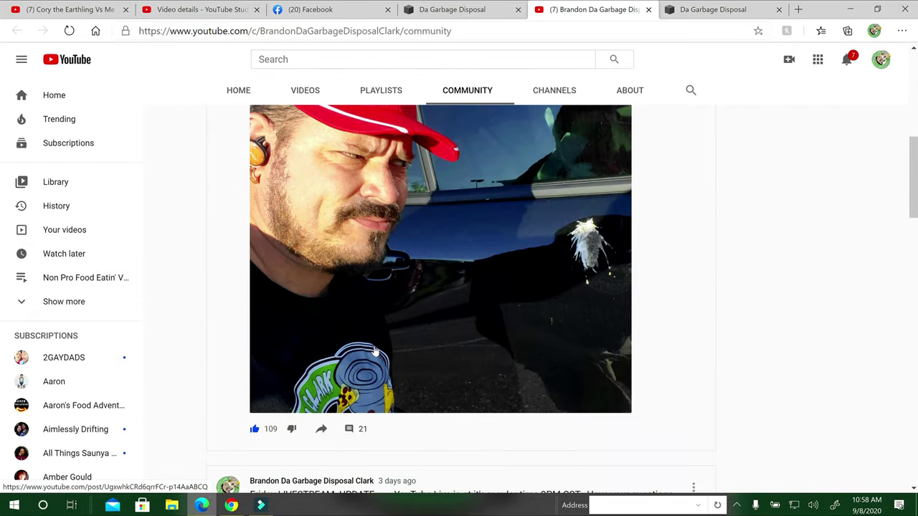
{"action": "scroll", "coordinate": [374, 351], "scroll_direction": "up", "scroll_amount": 10}
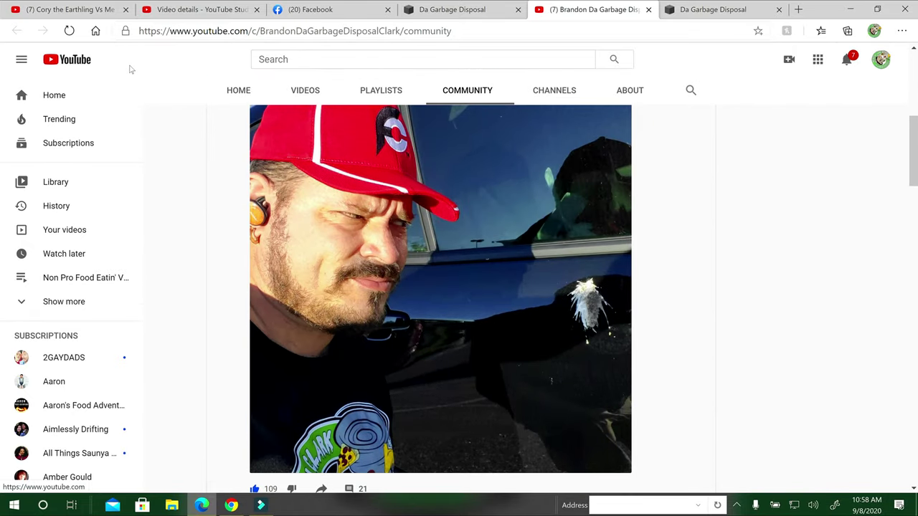
{"action": "scroll", "coordinate": [265, 94], "scroll_direction": "up", "scroll_amount": 4}
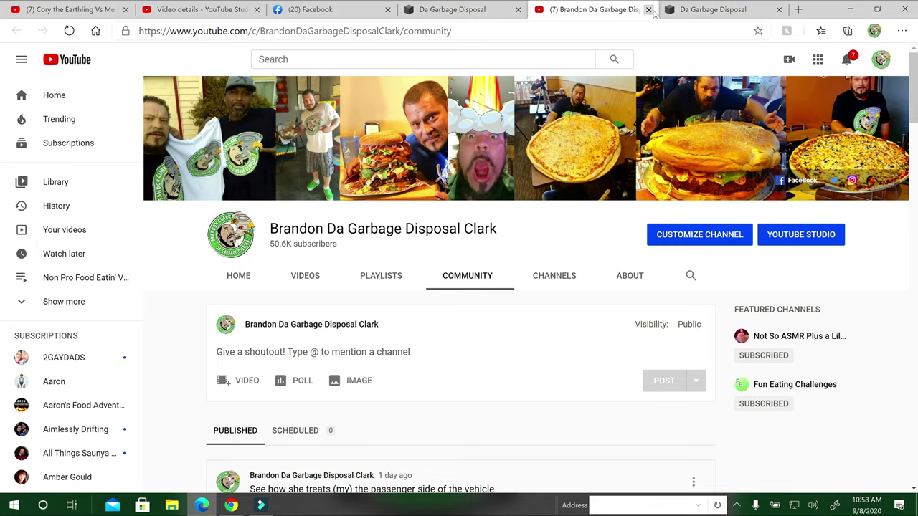
{"action": "left_click", "coordinate": [648, 10]}
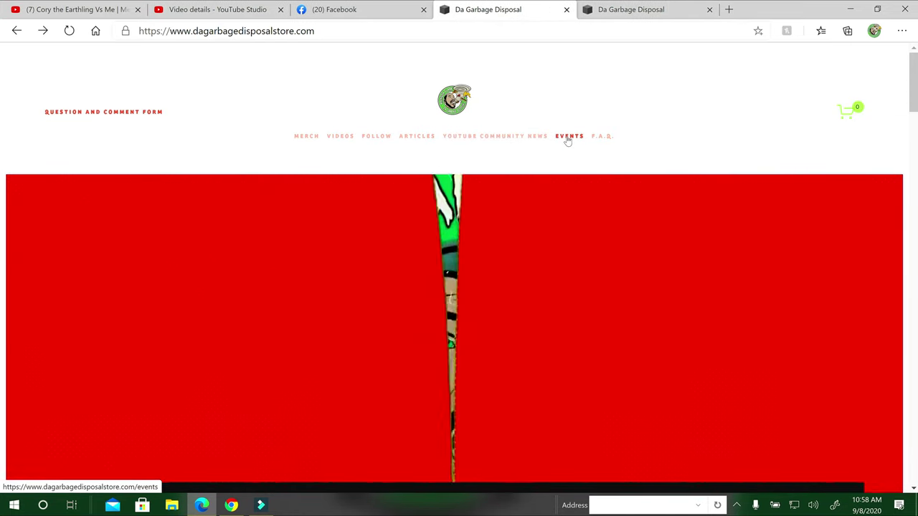
{"action": "left_click", "coordinate": [567, 141]}
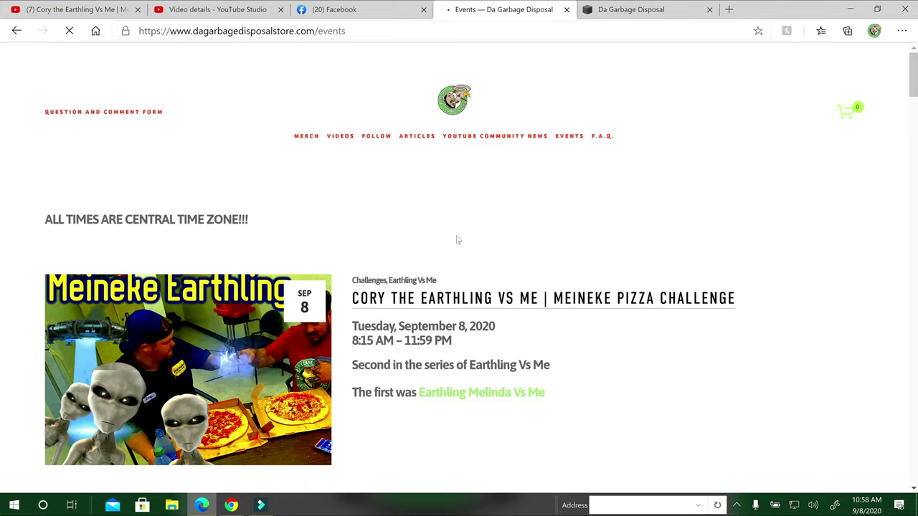
{"action": "scroll", "coordinate": [458, 241], "scroll_direction": "down", "scroll_amount": 2}
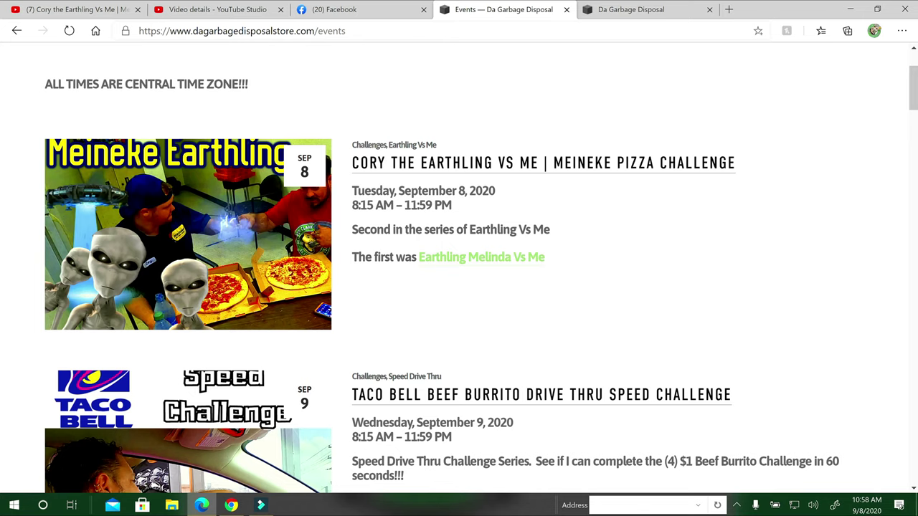
{"action": "scroll", "coordinate": [434, 241], "scroll_direction": "down", "scroll_amount": 2}
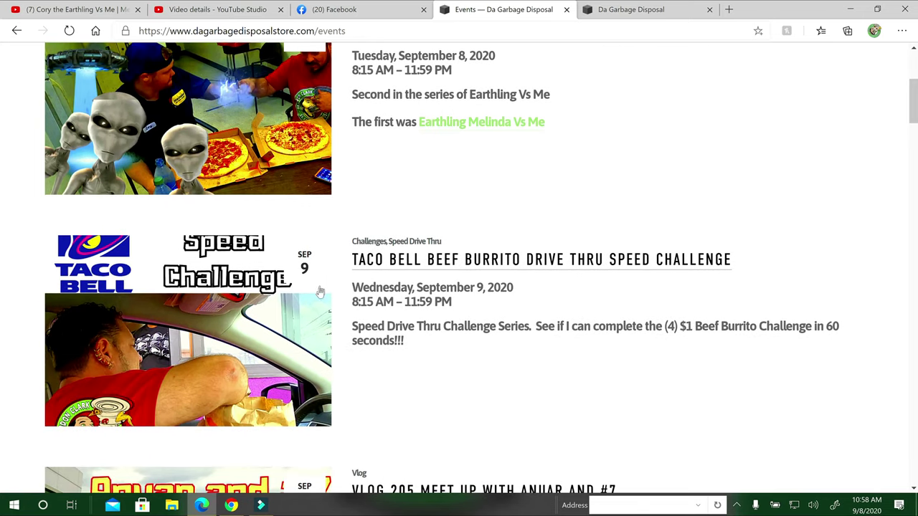
{"action": "scroll", "coordinate": [317, 294], "scroll_direction": "down", "scroll_amount": 3}
{"action": "scroll", "coordinate": [318, 294], "scroll_direction": "down", "scroll_amount": 1}
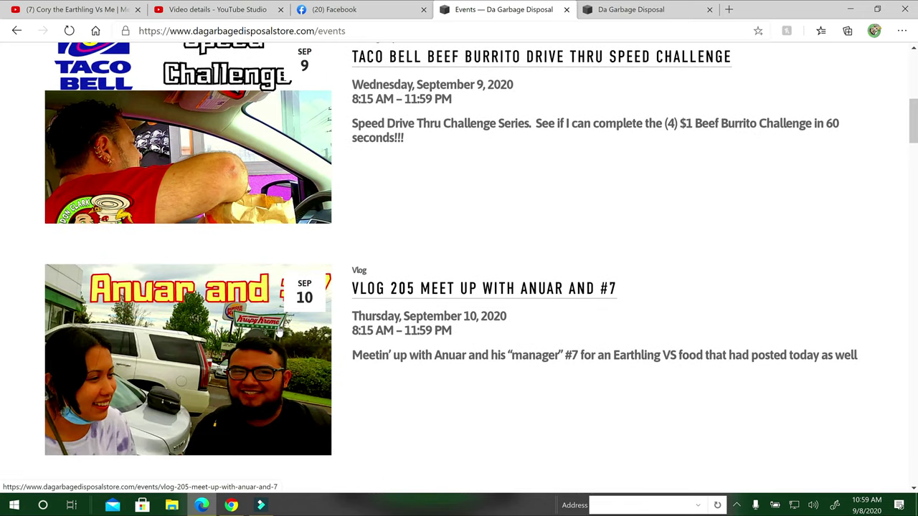
{"action": "scroll", "coordinate": [262, 345], "scroll_direction": "down", "scroll_amount": 3}
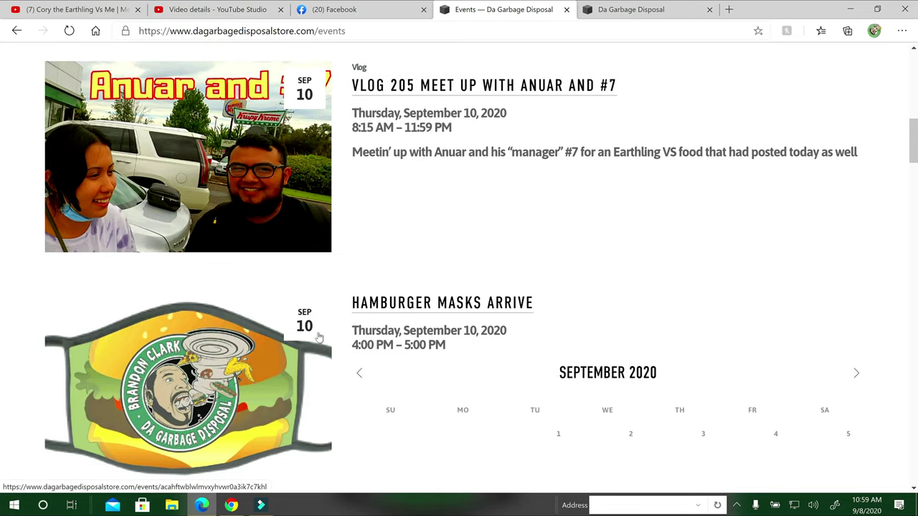
{"action": "scroll", "coordinate": [314, 337], "scroll_direction": "down", "scroll_amount": 4}
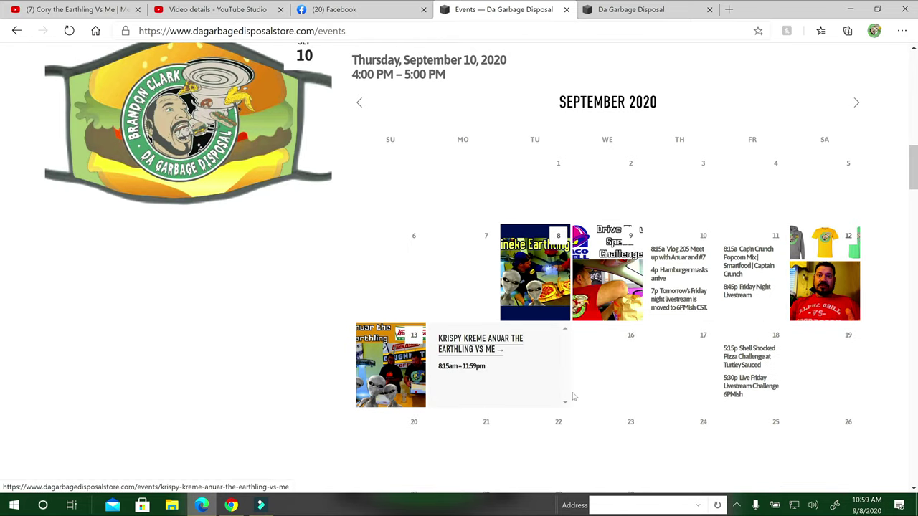
{"action": "mouse_move", "coordinate": [712, 341]}
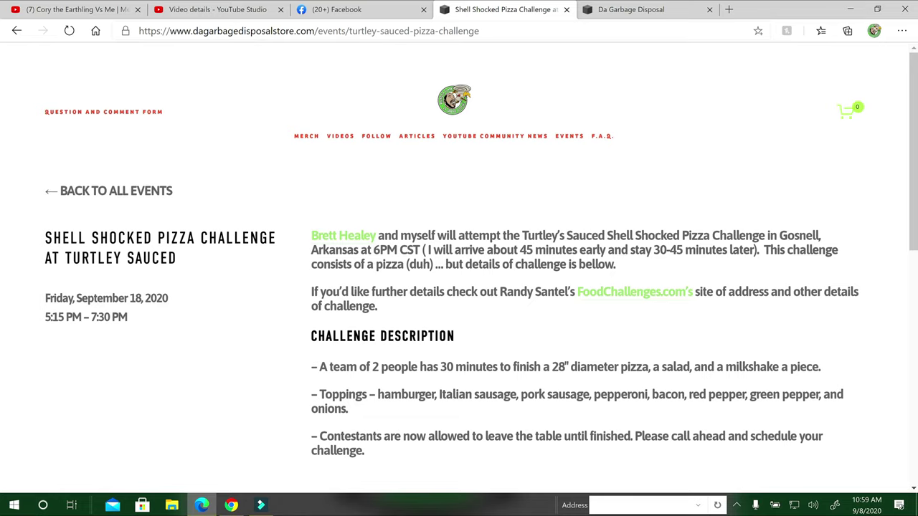
{"action": "scroll", "coordinate": [286, 251], "scroll_direction": "down", "scroll_amount": 3}
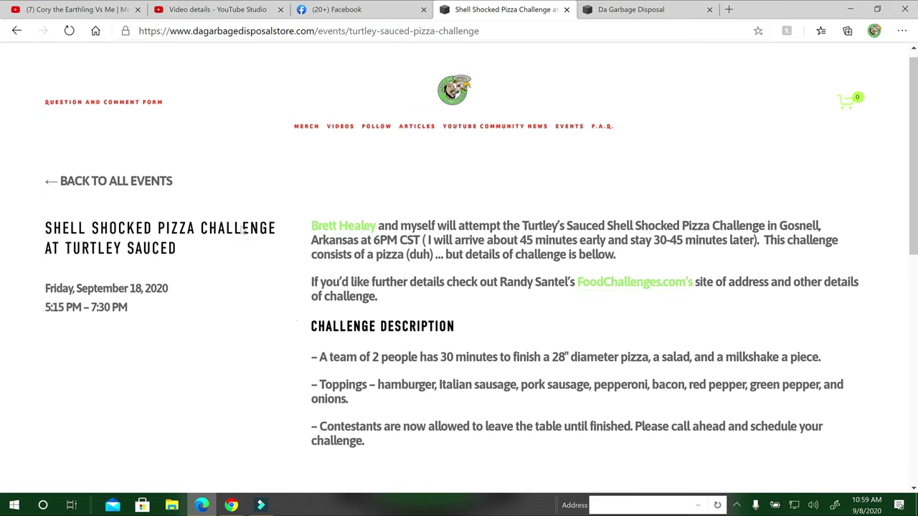
{"action": "scroll", "coordinate": [386, 277], "scroll_direction": "down", "scroll_amount": 1}
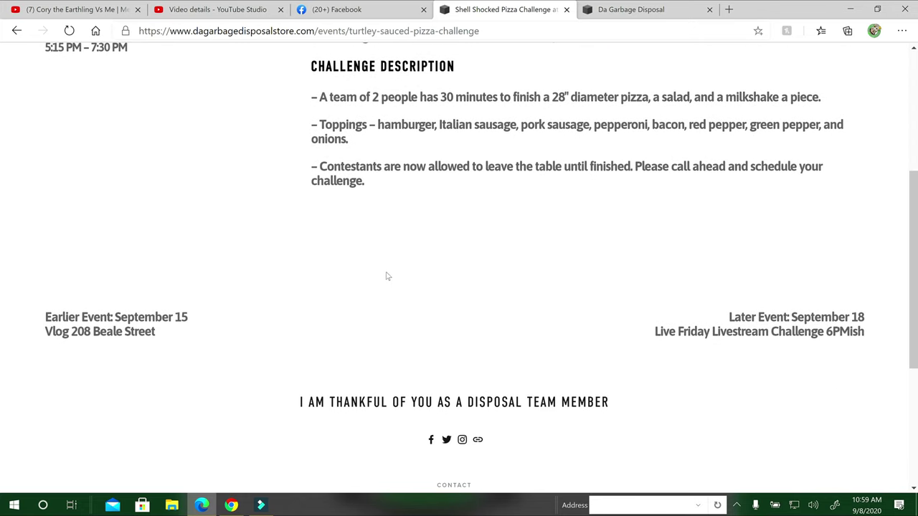
{"action": "scroll", "coordinate": [385, 275], "scroll_direction": "up", "scroll_amount": 4}
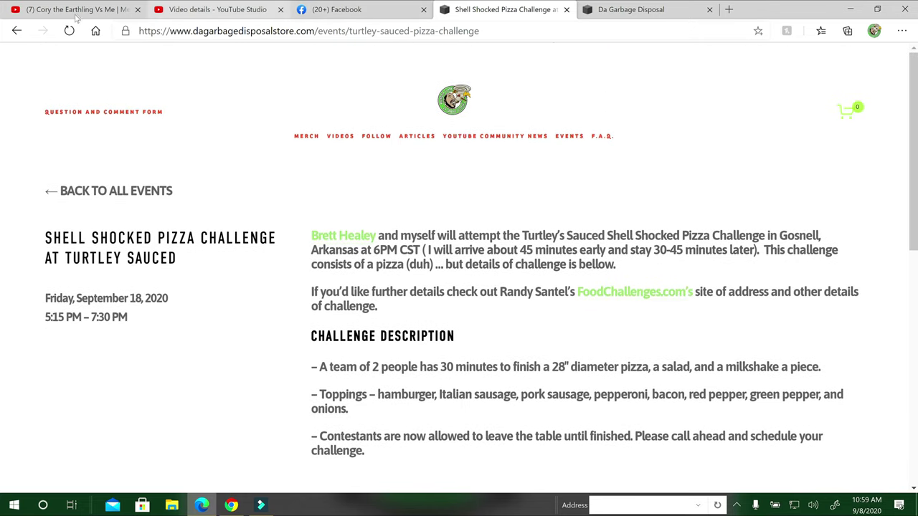
{"action": "left_click", "coordinate": [17, 30]}
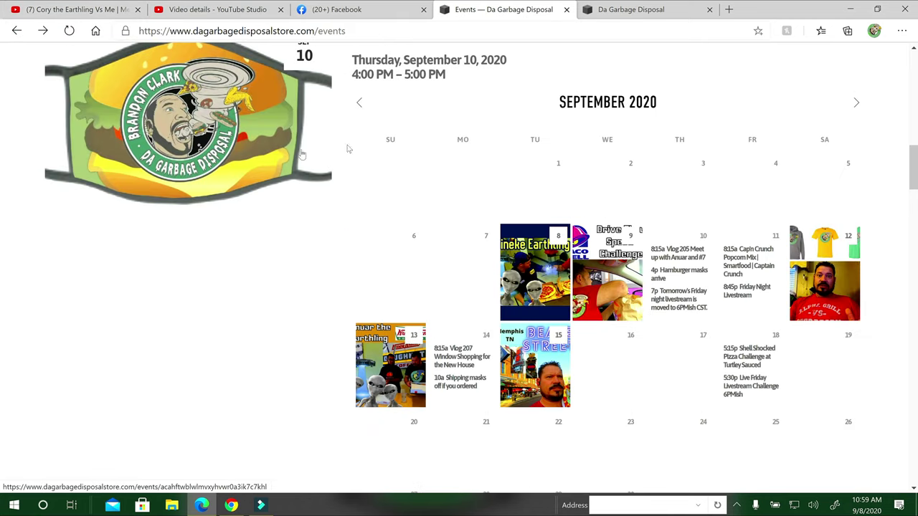
{"action": "scroll", "coordinate": [430, 94], "scroll_direction": "up", "scroll_amount": 6}
{"action": "scroll", "coordinate": [418, 99], "scroll_direction": "up", "scroll_amount": 1}
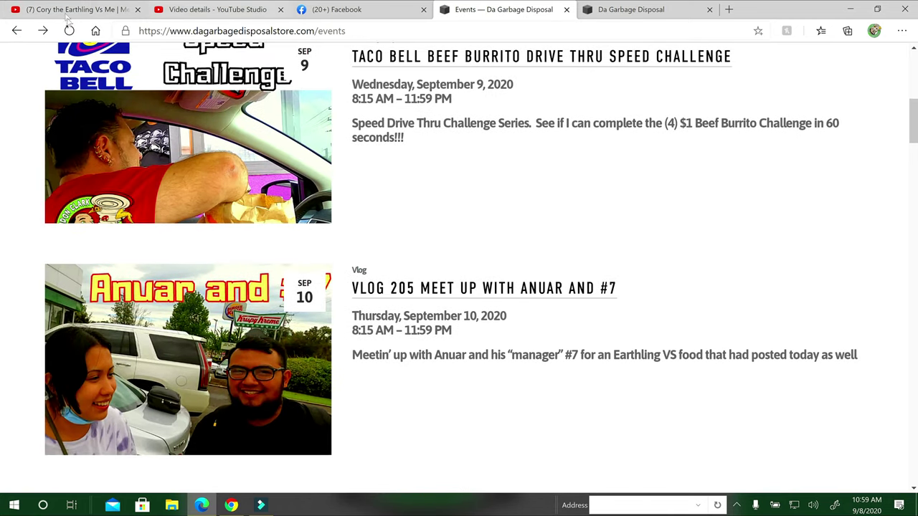
{"action": "left_click", "coordinate": [16, 30]}
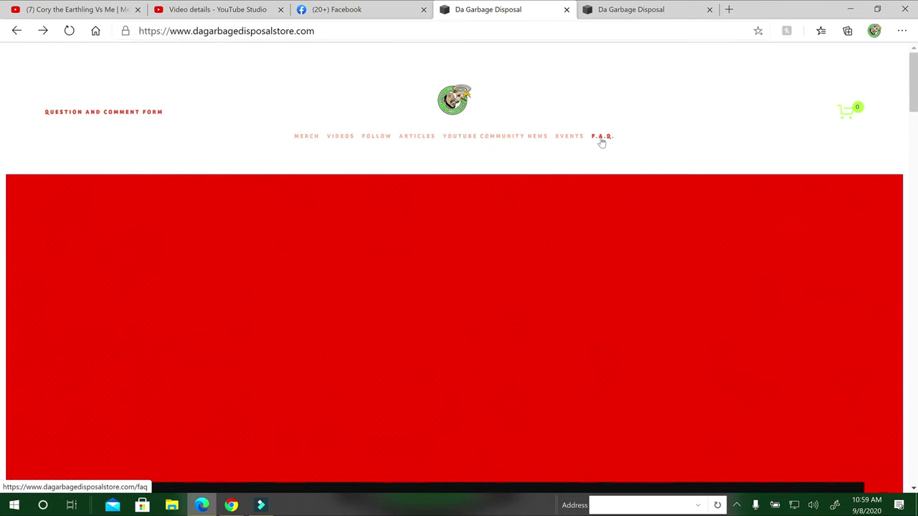
Open the F.A.Q. page, scroll through its question-and-answer entries, then back to the header
{"action": "left_click", "coordinate": [600, 136]}
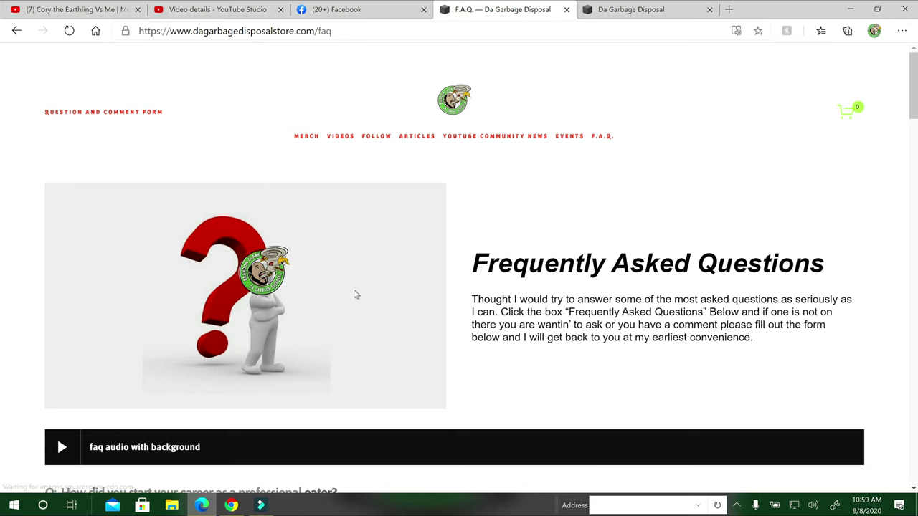
{"action": "scroll", "coordinate": [316, 273], "scroll_direction": "down", "scroll_amount": 5}
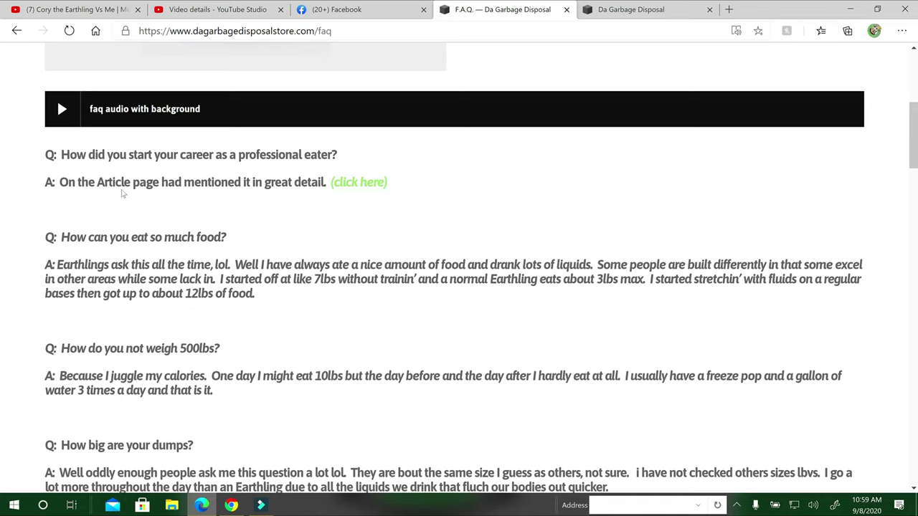
{"action": "scroll", "coordinate": [162, 191], "scroll_direction": "down", "scroll_amount": 2}
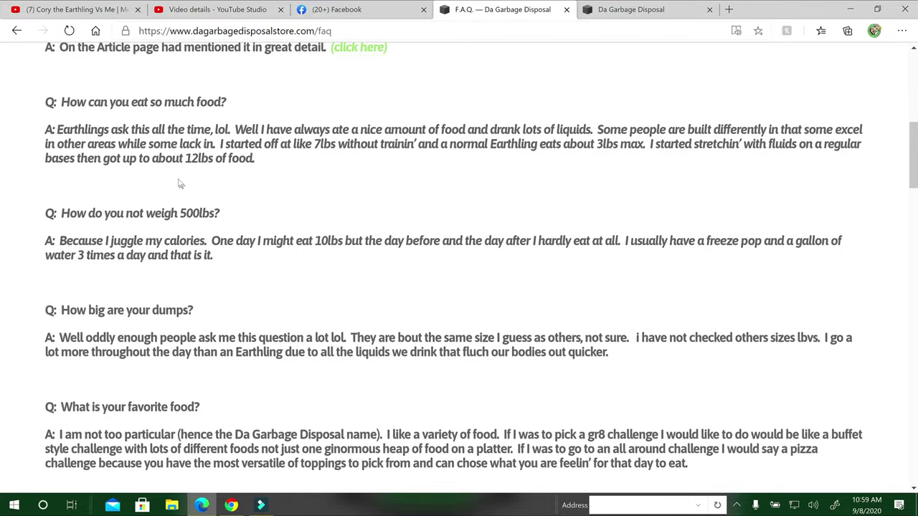
{"action": "scroll", "coordinate": [299, 170], "scroll_direction": "up", "scroll_amount": 2}
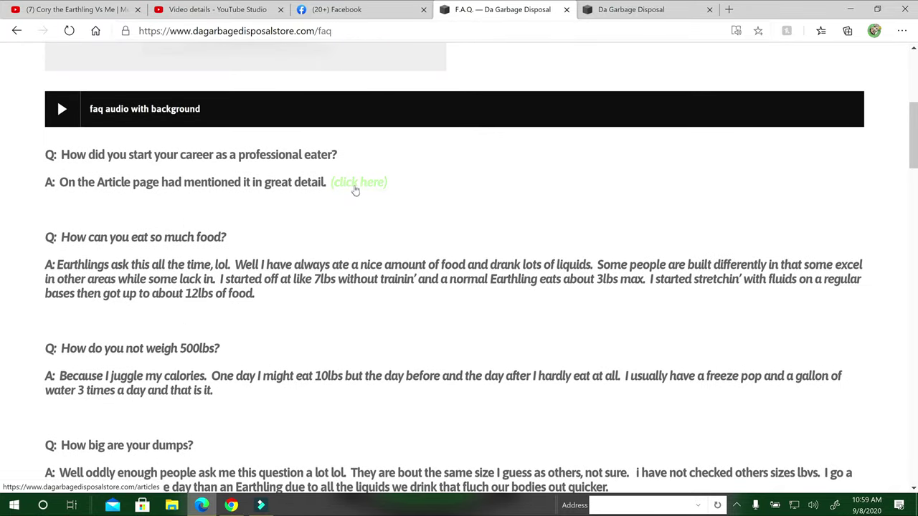
{"action": "scroll", "coordinate": [347, 192], "scroll_direction": "down", "scroll_amount": 4}
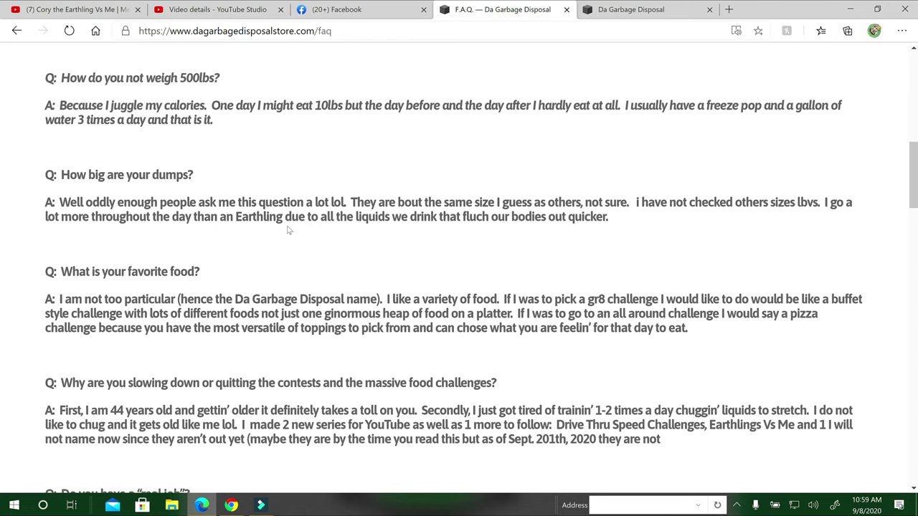
{"action": "scroll", "coordinate": [194, 282], "scroll_direction": "down", "scroll_amount": 15}
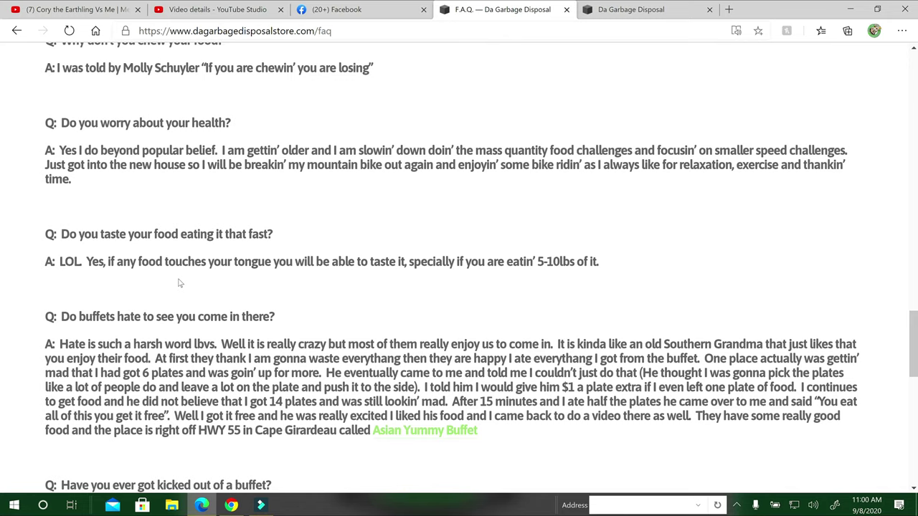
{"action": "scroll", "coordinate": [208, 286], "scroll_direction": "up", "scroll_amount": 20}
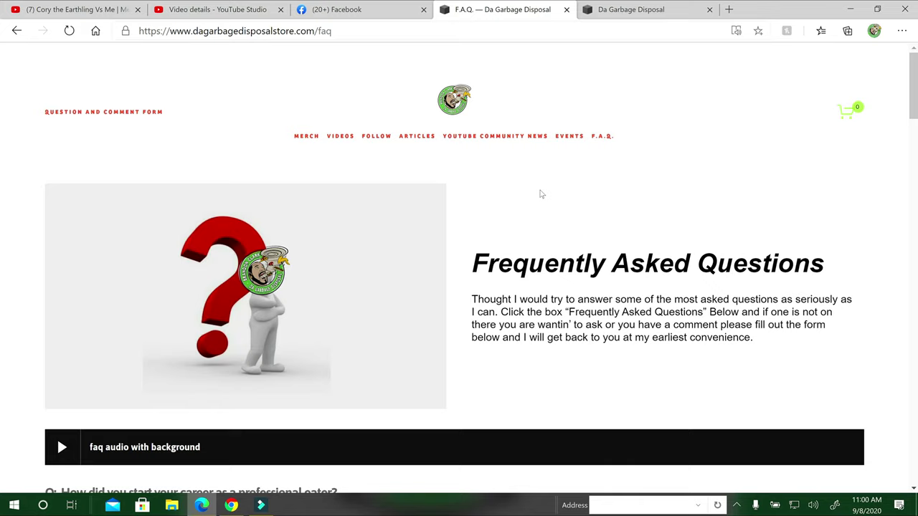
{"action": "mouse_move", "coordinate": [344, 144]}
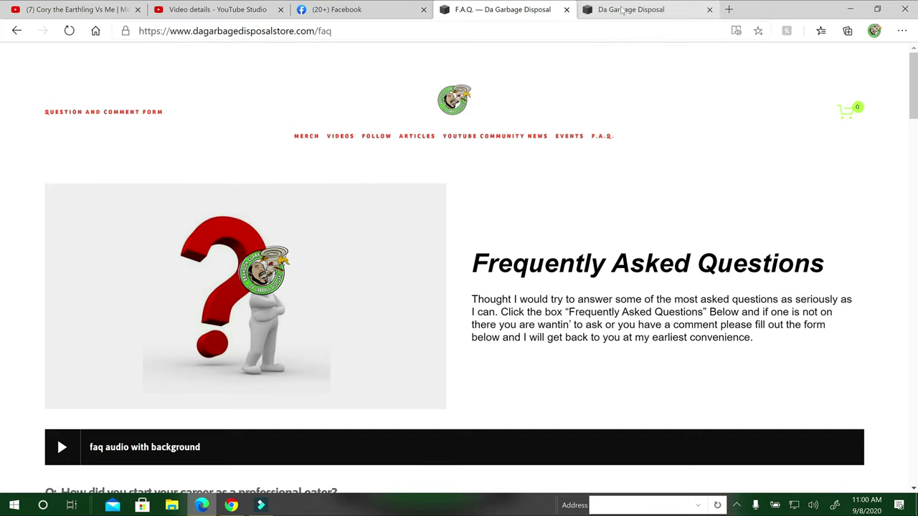
In the Squarespace editor, preview the store's navigation menu in the phone layout
{"action": "left_click", "coordinate": [618, 13]}
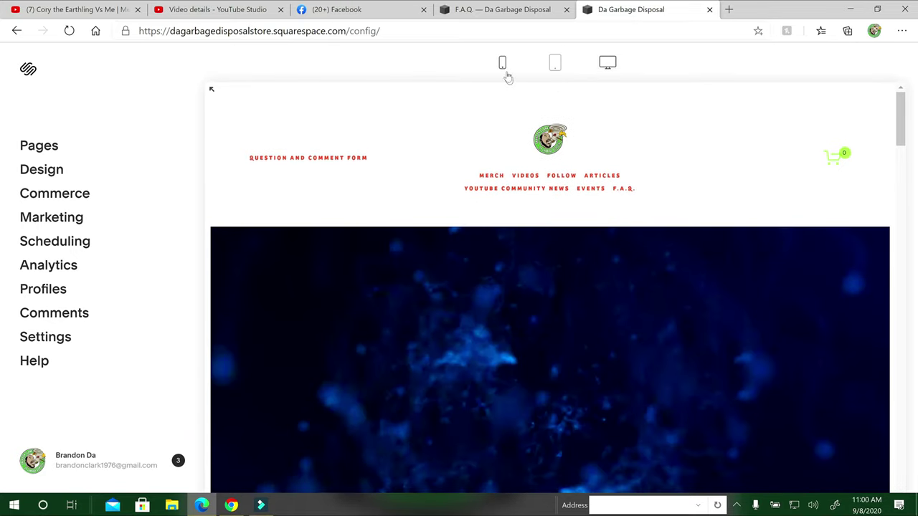
{"action": "left_click", "coordinate": [502, 65]}
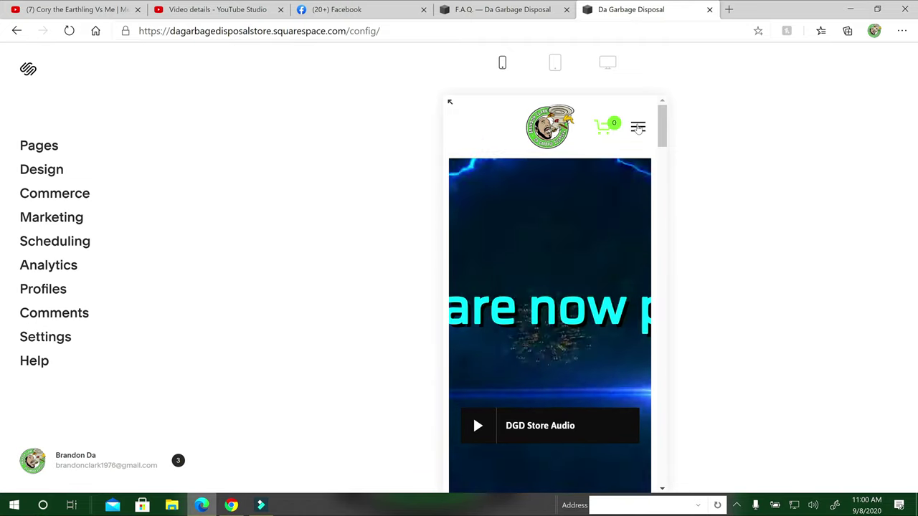
{"action": "left_click", "coordinate": [637, 127]}
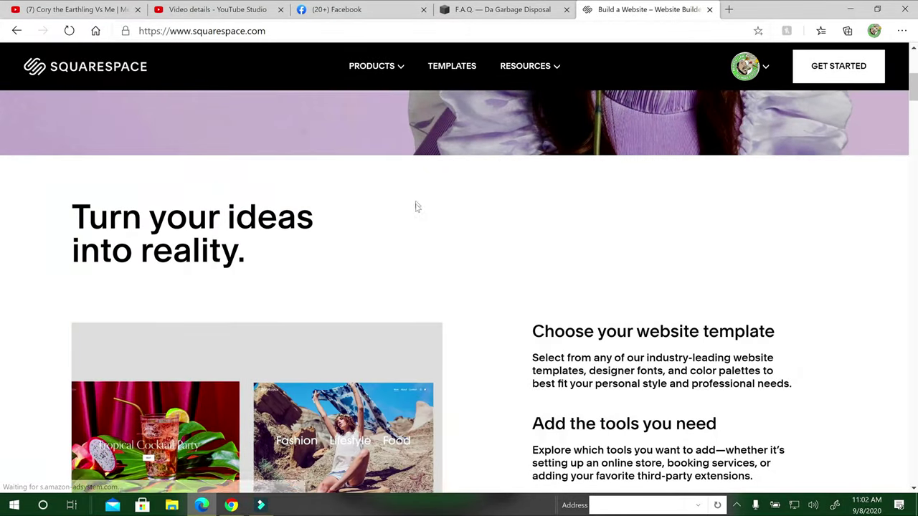
Look over the Products and Resources overviews in the Squarespace top navigation
{"action": "scroll", "coordinate": [416, 207], "scroll_direction": "down", "scroll_amount": 5}
{"action": "scroll", "coordinate": [423, 182], "scroll_direction": "up", "scroll_amount": 5}
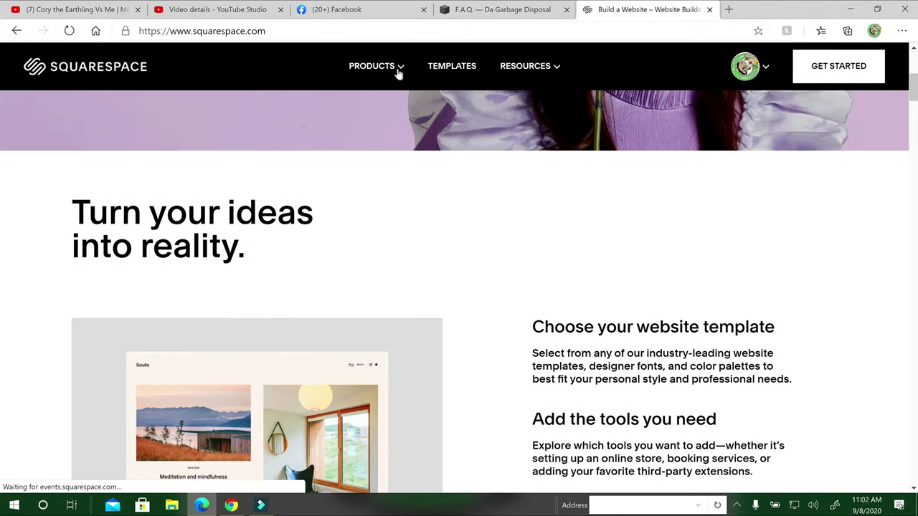
{"action": "left_click", "coordinate": [397, 70]}
{"action": "left_click", "coordinate": [397, 70]}
{"action": "left_click", "coordinate": [397, 71]}
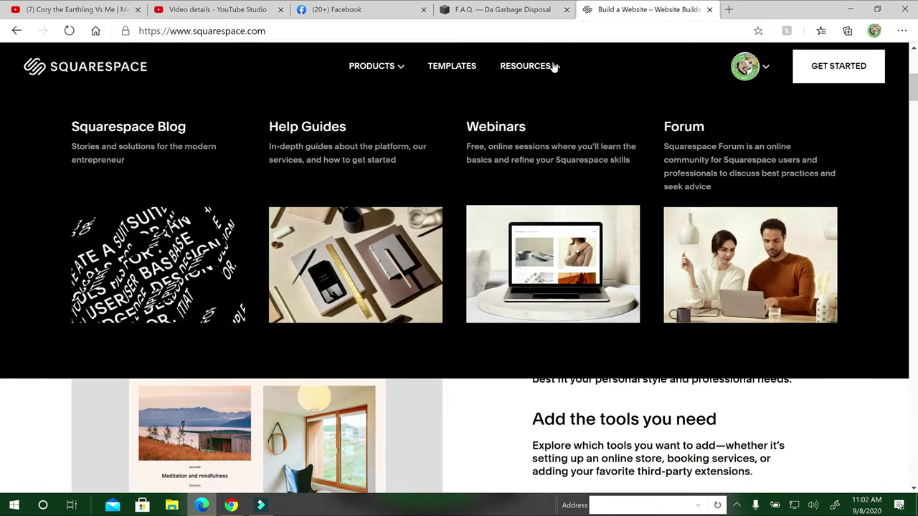
{"action": "left_click", "coordinate": [553, 66]}
{"action": "left_click", "coordinate": [554, 66]}
Scroll down the Squarespace homepage to its footer links
{"action": "scroll", "coordinate": [560, 216], "scroll_direction": "down", "scroll_amount": 5}
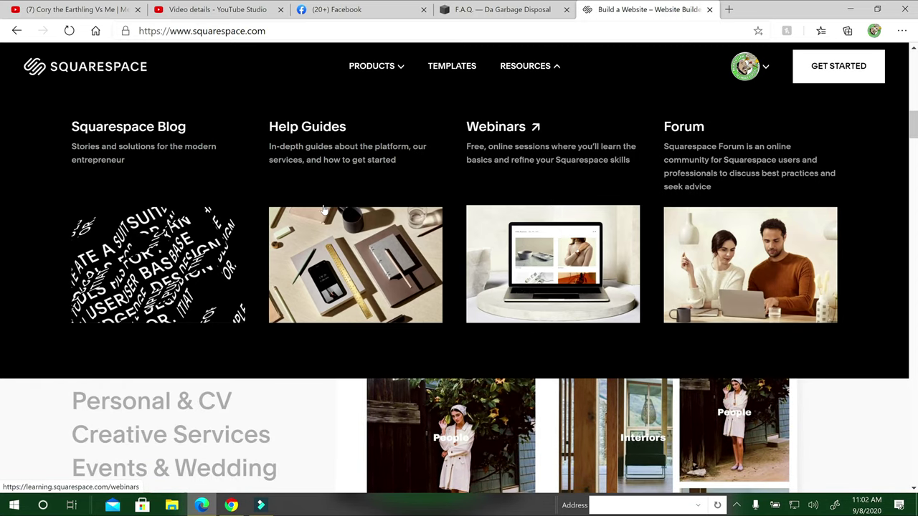
{"action": "scroll", "coordinate": [845, 392], "scroll_direction": "down", "scroll_amount": 10}
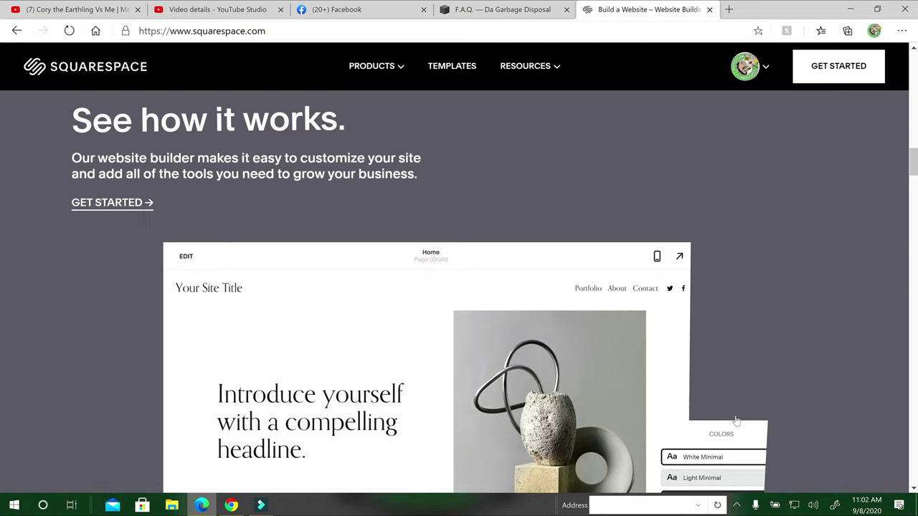
{"action": "scroll", "coordinate": [597, 415], "scroll_direction": "down", "scroll_amount": 15}
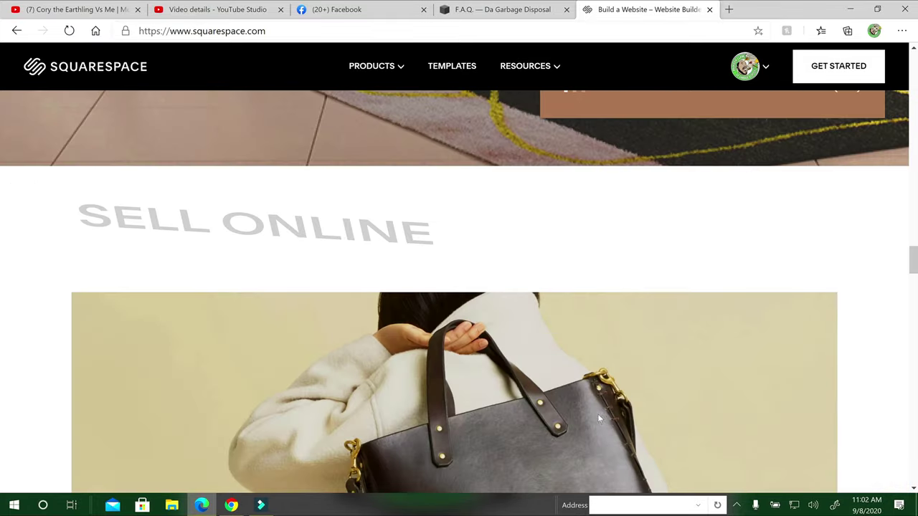
{"action": "scroll", "coordinate": [595, 419], "scroll_direction": "down", "scroll_amount": 15}
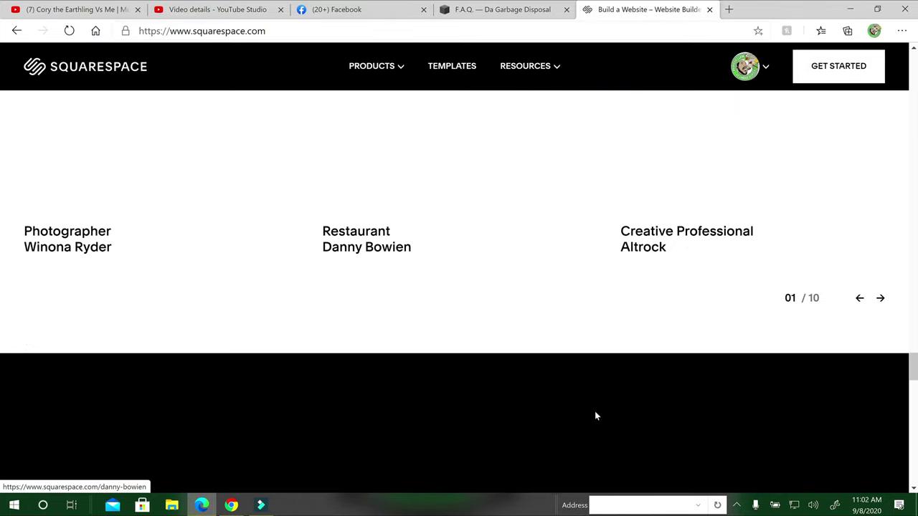
{"action": "scroll", "coordinate": [601, 410], "scroll_direction": "down", "scroll_amount": 15}
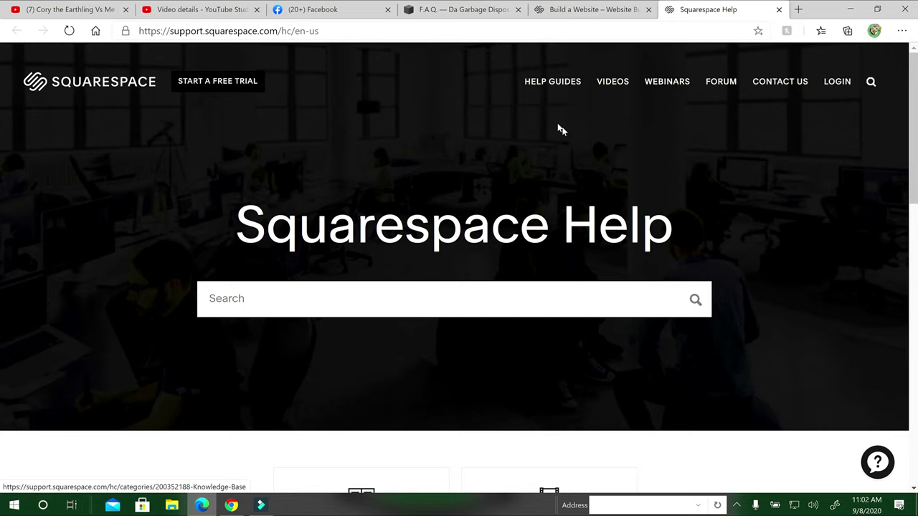
Open the Videos library from the Squarespace Help page
{"action": "scroll", "coordinate": [565, 132], "scroll_direction": "down", "scroll_amount": 2}
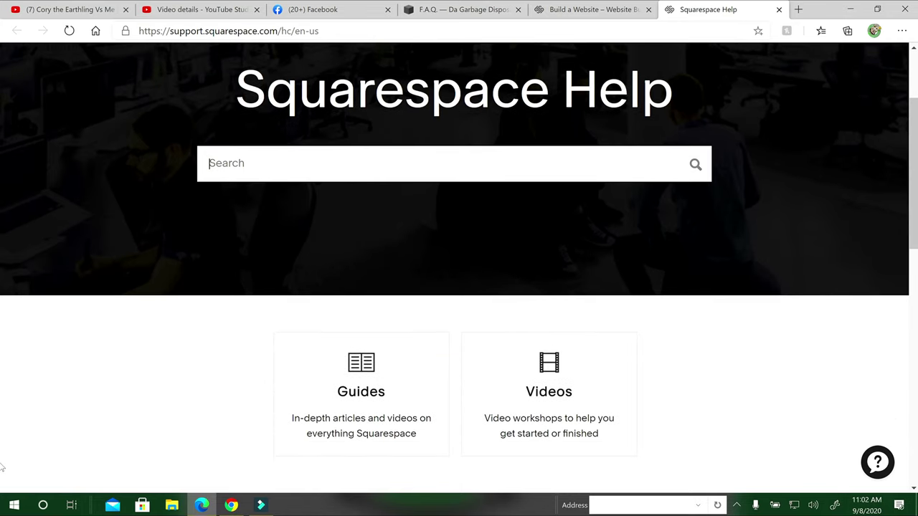
{"action": "scroll", "coordinate": [577, 337], "scroll_direction": "down", "scroll_amount": 3}
{"action": "left_click", "coordinate": [541, 174]}
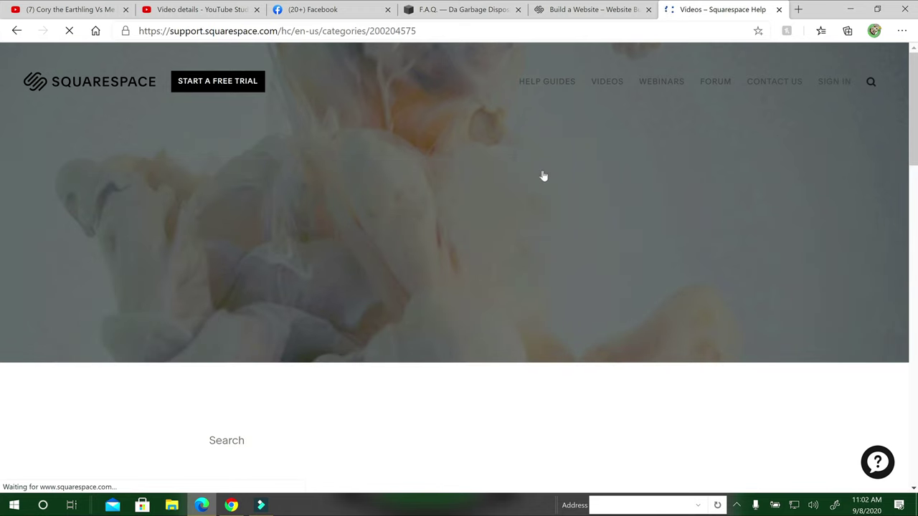
Browse the tutorial categories from Series down to Privacy and Security, then return upward
{"action": "scroll", "coordinate": [543, 199], "scroll_direction": "down", "scroll_amount": 3}
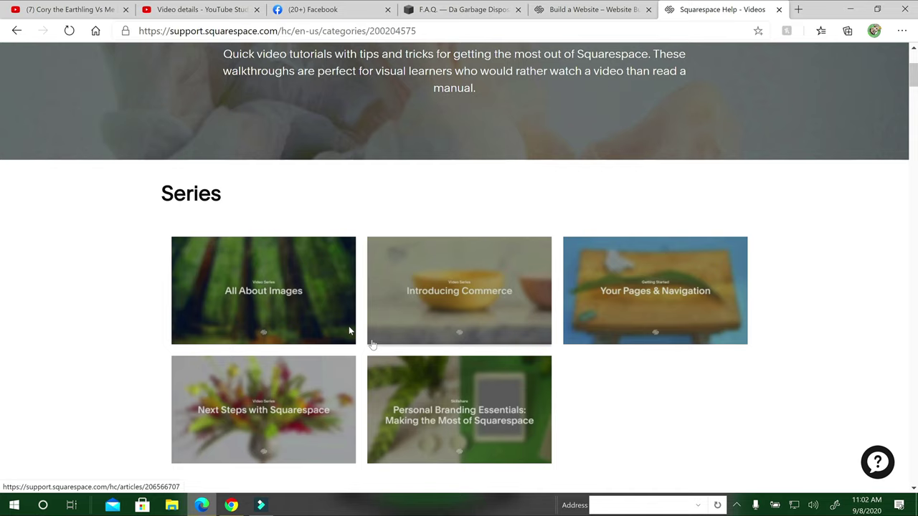
{"action": "scroll", "coordinate": [323, 309], "scroll_direction": "down", "scroll_amount": 4}
{"action": "scroll", "coordinate": [261, 303], "scroll_direction": "down", "scroll_amount": 3}
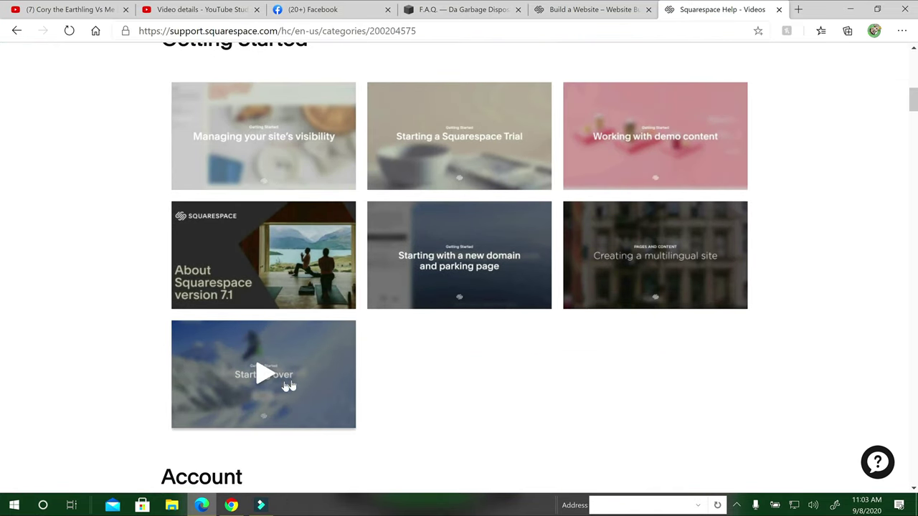
{"action": "scroll", "coordinate": [289, 386], "scroll_direction": "down", "scroll_amount": 4}
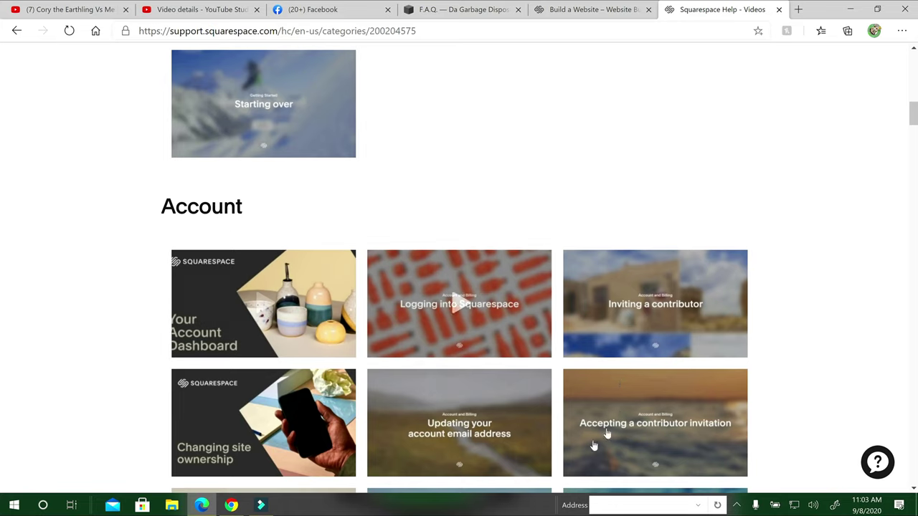
{"action": "scroll", "coordinate": [389, 338], "scroll_direction": "down", "scroll_amount": 6}
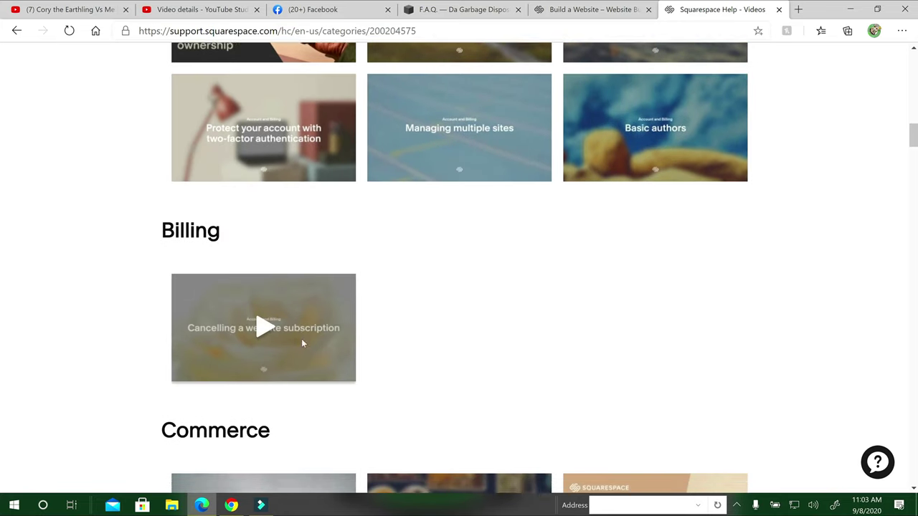
{"action": "scroll", "coordinate": [297, 337], "scroll_direction": "down", "scroll_amount": 5}
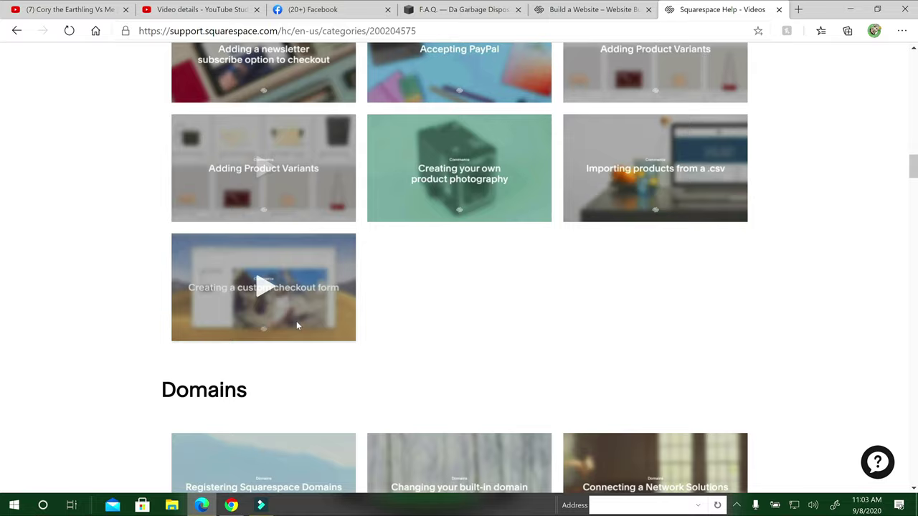
{"action": "scroll", "coordinate": [300, 324], "scroll_direction": "down", "scroll_amount": 8}
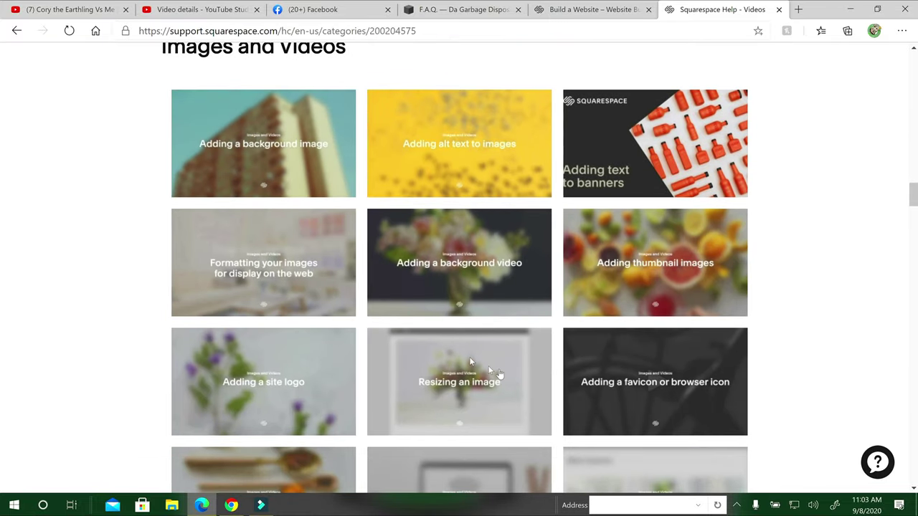
{"action": "scroll", "coordinate": [409, 339], "scroll_direction": "down", "scroll_amount": 13}
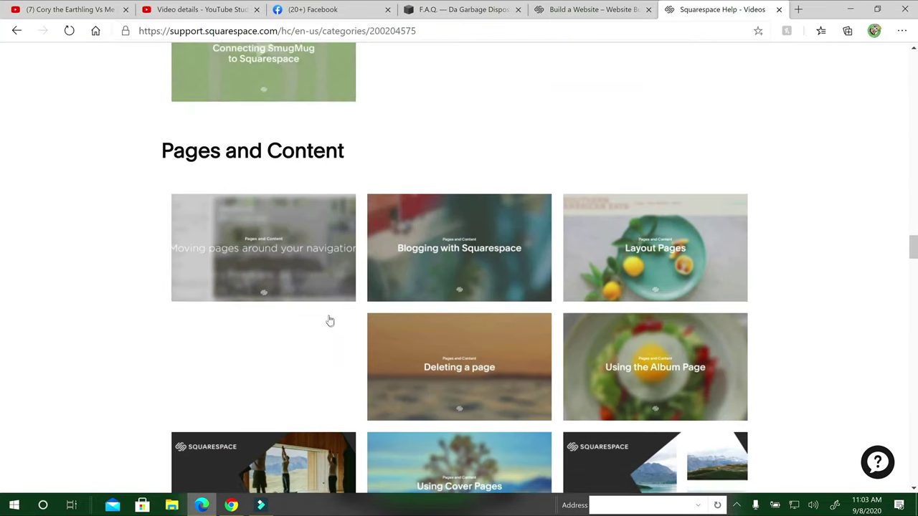
{"action": "scroll", "coordinate": [330, 320], "scroll_direction": "down", "scroll_amount": 9}
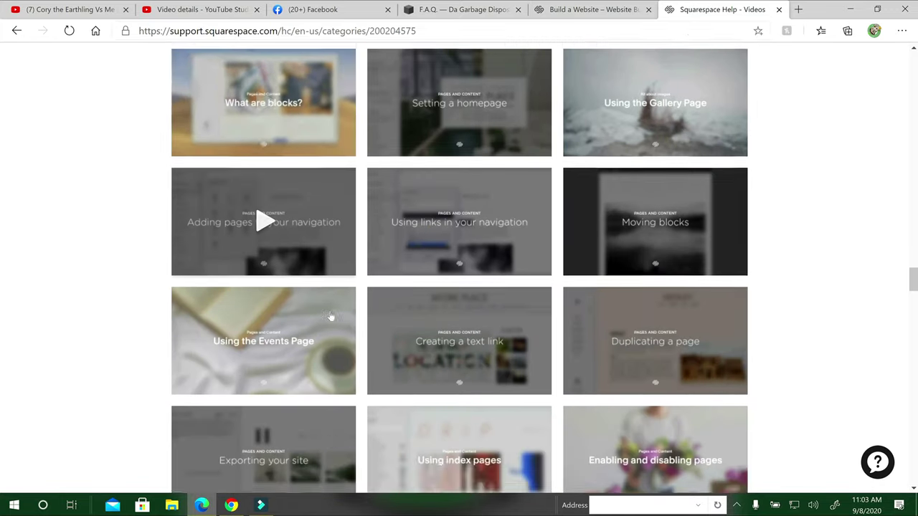
{"action": "scroll", "coordinate": [330, 316], "scroll_direction": "down", "scroll_amount": 14}
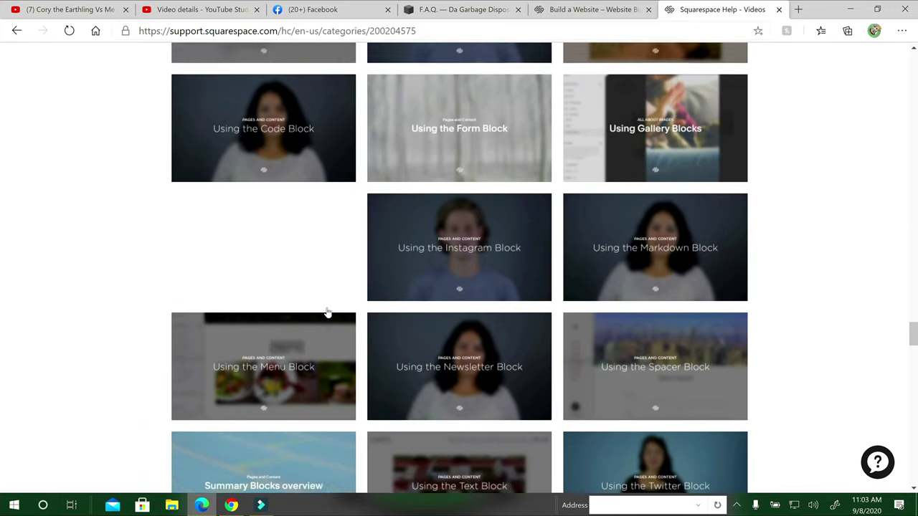
{"action": "scroll", "coordinate": [327, 313], "scroll_direction": "down", "scroll_amount": 8}
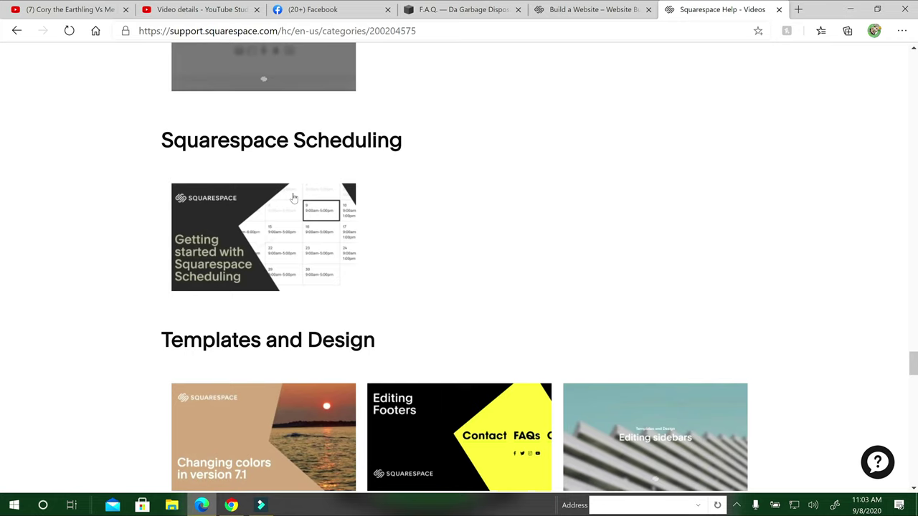
{"action": "scroll", "coordinate": [364, 219], "scroll_direction": "down", "scroll_amount": 3}
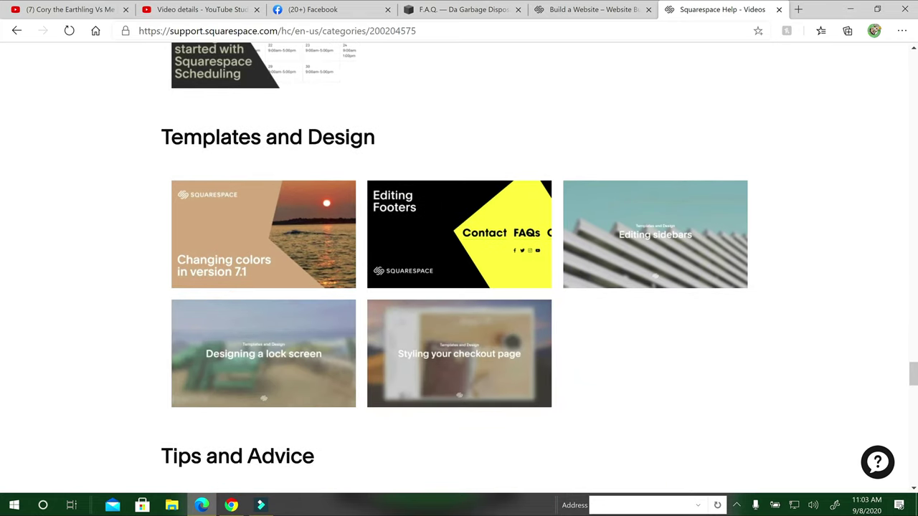
{"action": "scroll", "coordinate": [435, 287], "scroll_direction": "down", "scroll_amount": 4}
{"action": "scroll", "coordinate": [317, 270], "scroll_direction": "down", "scroll_amount": 8}
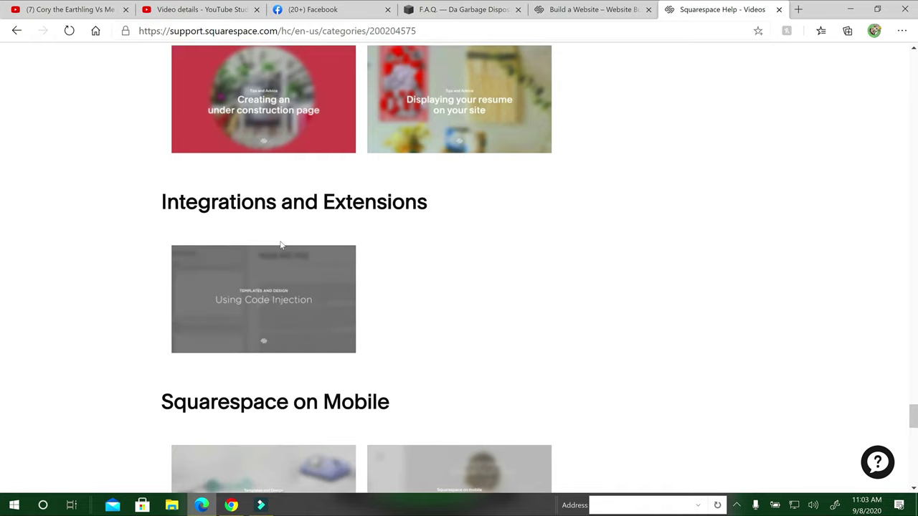
{"action": "scroll", "coordinate": [390, 277], "scroll_direction": "down", "scroll_amount": 4}
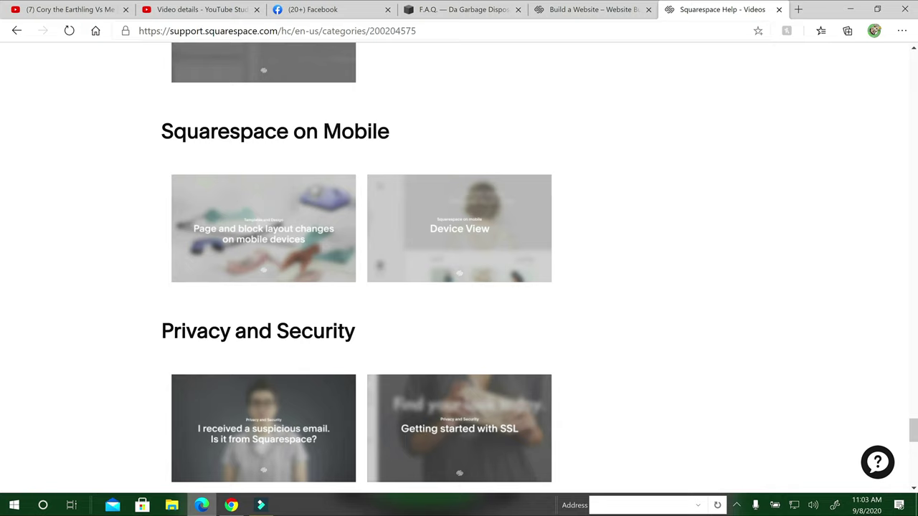
{"action": "scroll", "coordinate": [344, 179], "scroll_direction": "down", "scroll_amount": 3}
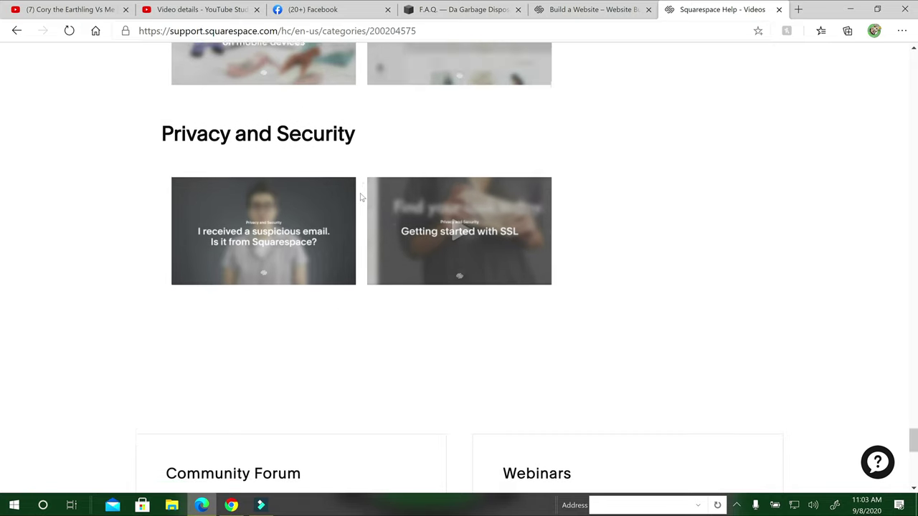
{"action": "scroll", "coordinate": [381, 211], "scroll_direction": "down", "scroll_amount": 3}
{"action": "scroll", "coordinate": [482, 240], "scroll_direction": "up", "scroll_amount": 5}
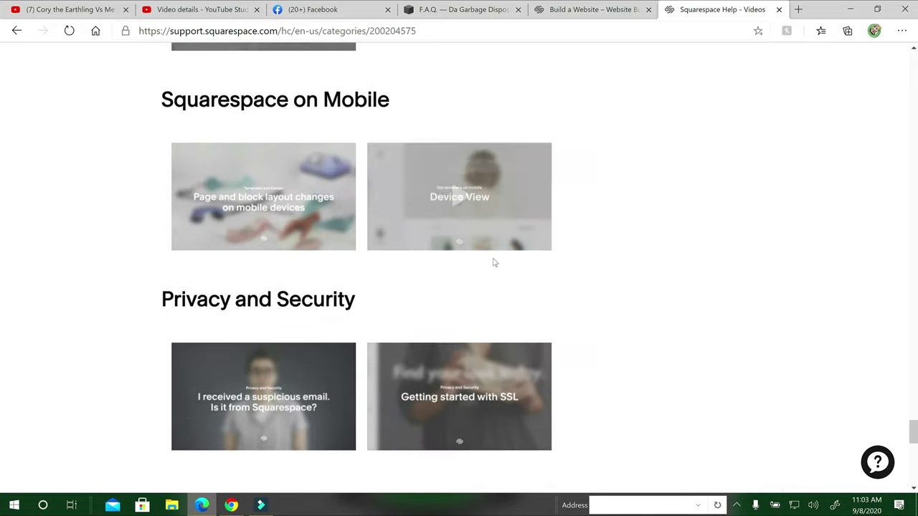
{"action": "scroll", "coordinate": [492, 260], "scroll_direction": "down", "scroll_amount": 4}
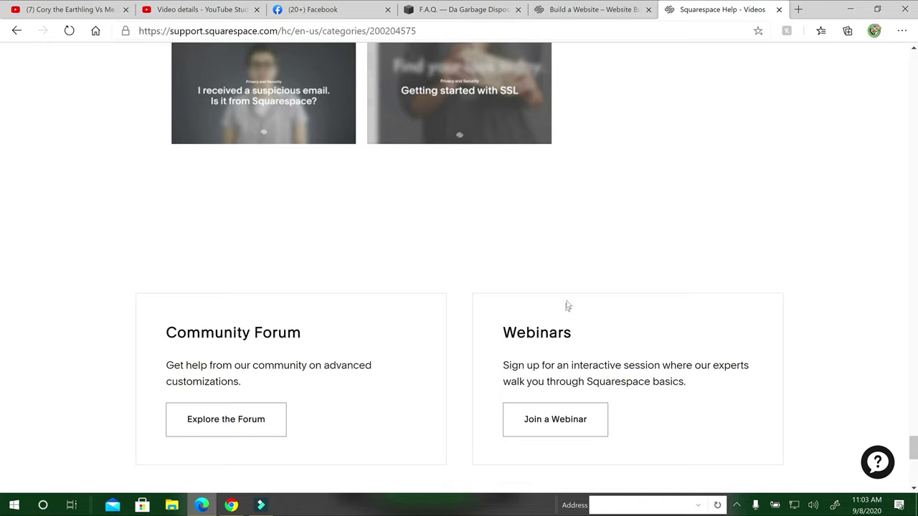
{"action": "scroll", "coordinate": [549, 272], "scroll_direction": "up", "scroll_amount": 20}
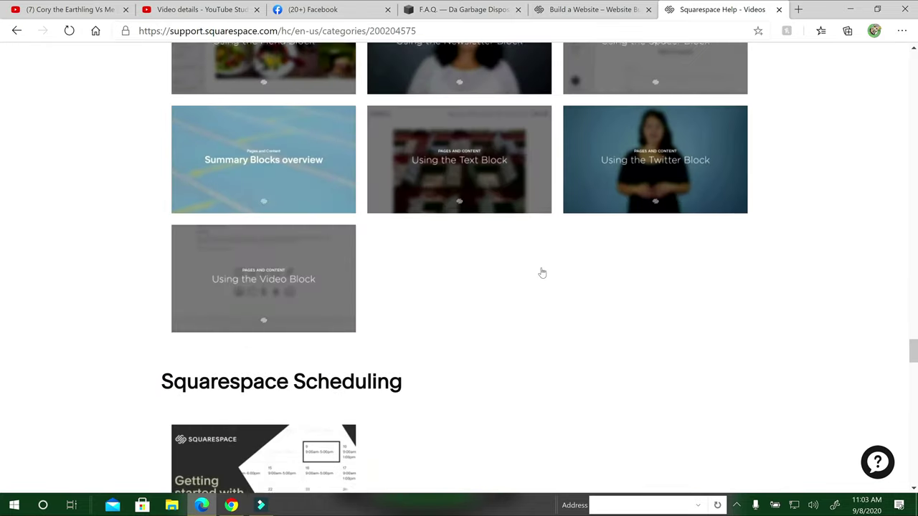
{"action": "scroll", "coordinate": [542, 273], "scroll_direction": "up", "scroll_amount": 20}
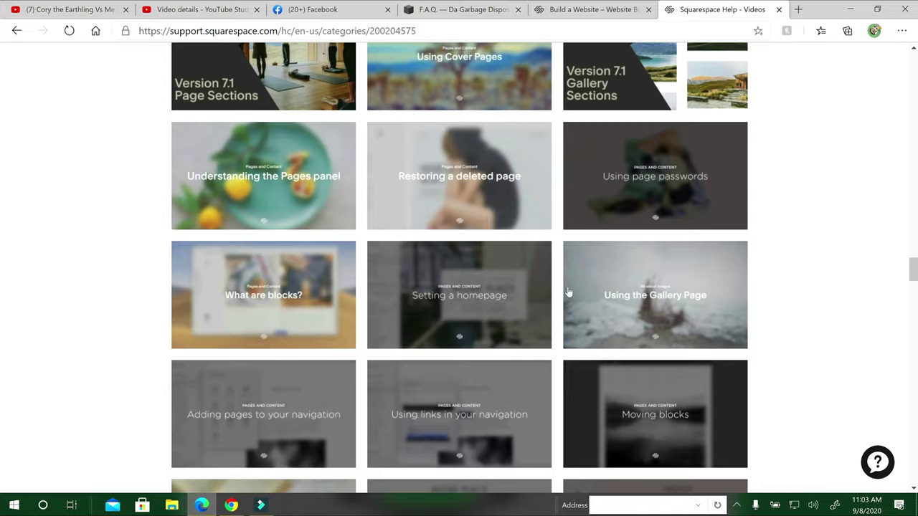
{"action": "scroll", "coordinate": [568, 292], "scroll_direction": "up", "scroll_amount": 20}
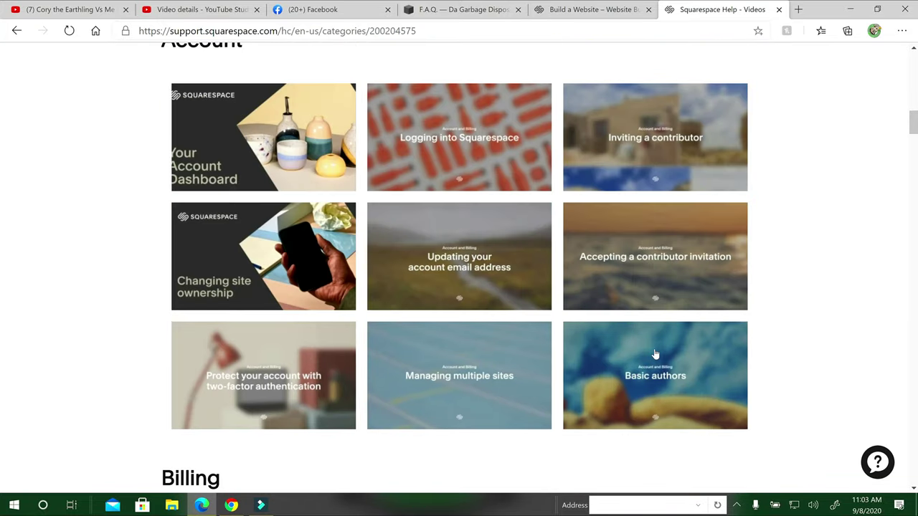
{"action": "scroll", "coordinate": [656, 353], "scroll_direction": "up", "scroll_amount": 15}
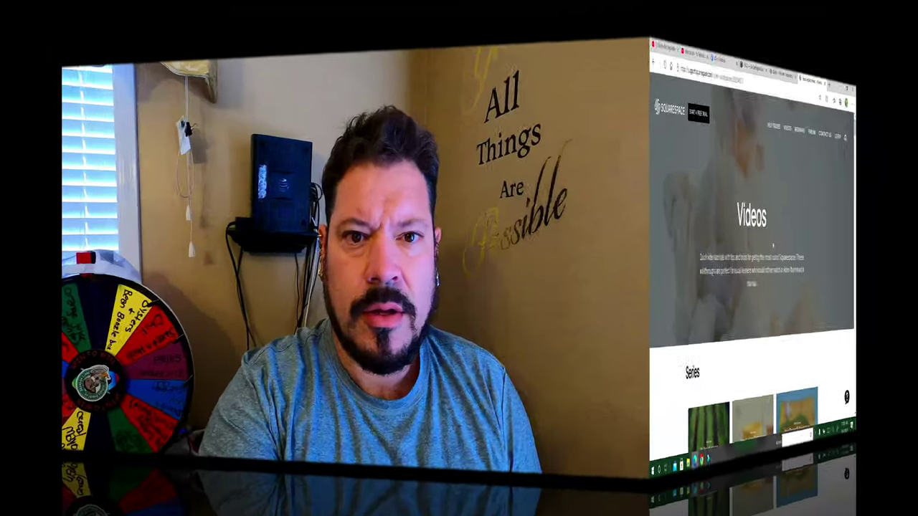